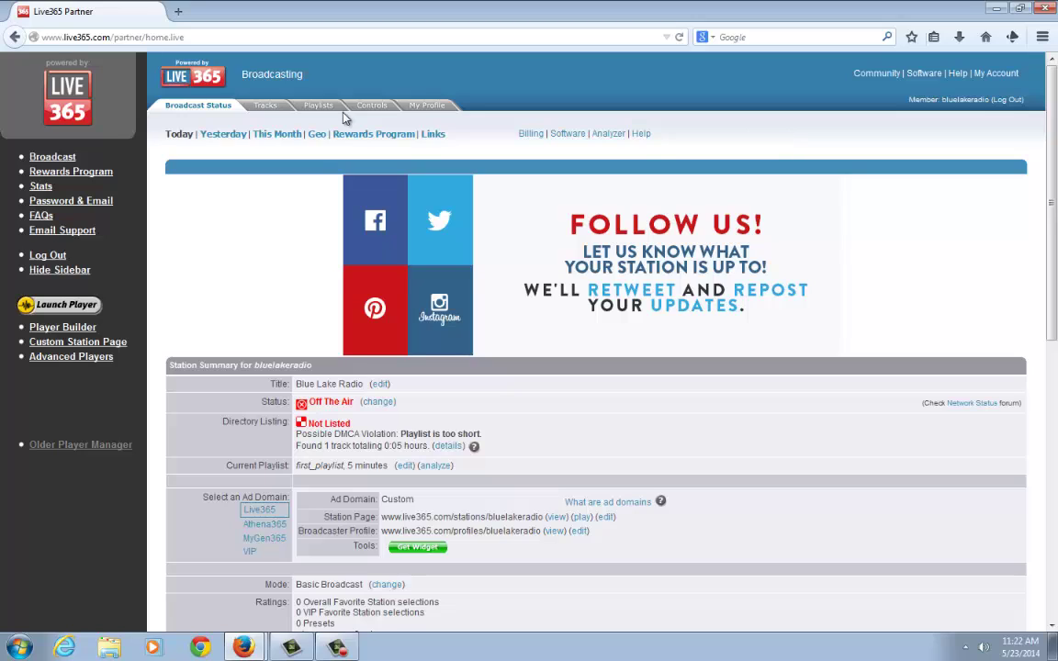
# Step: Open the station's track library and review the uploaded tracks
pyautogui.click(265, 109)
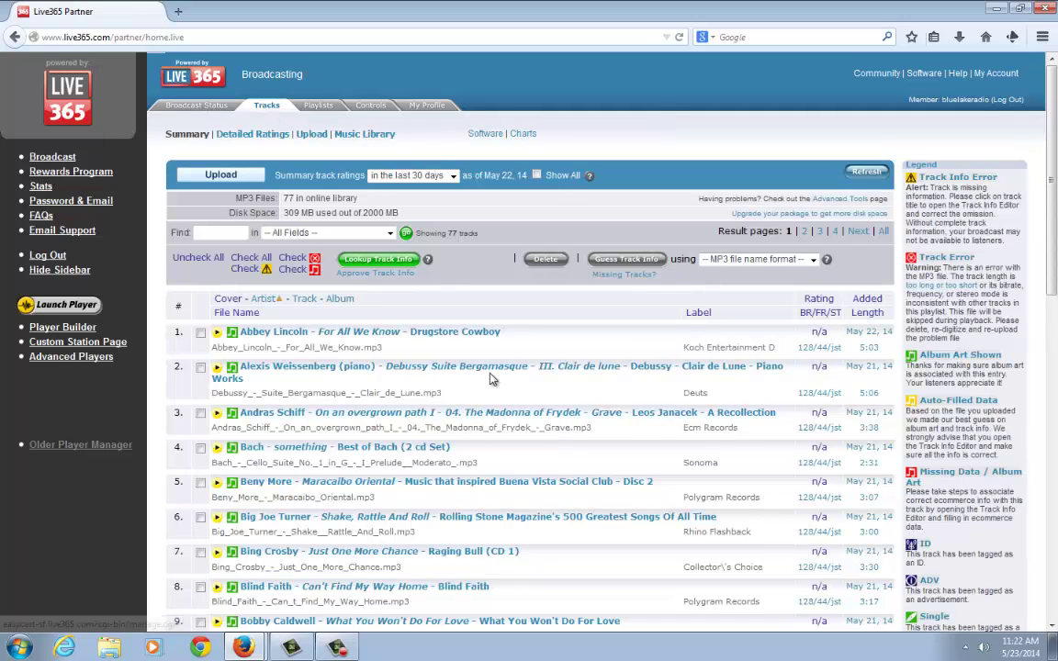
pyautogui.scroll(-10, 553, 219)
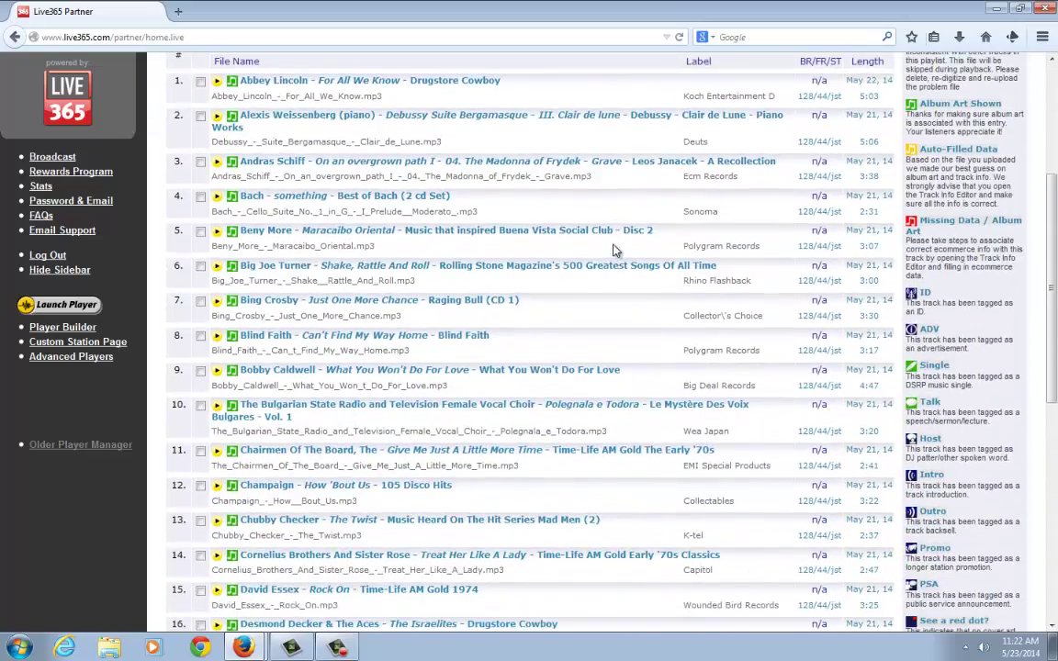
pyautogui.scroll(10, 615, 250)
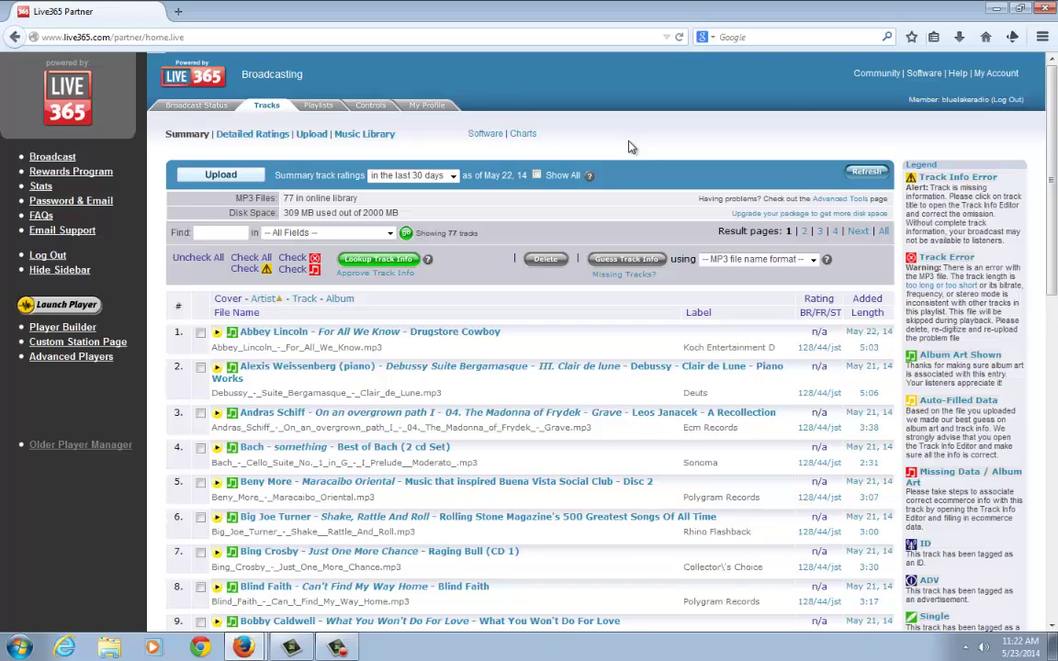
# Step: Open the playlist editor and start a new playlist
pyautogui.click(318, 106)
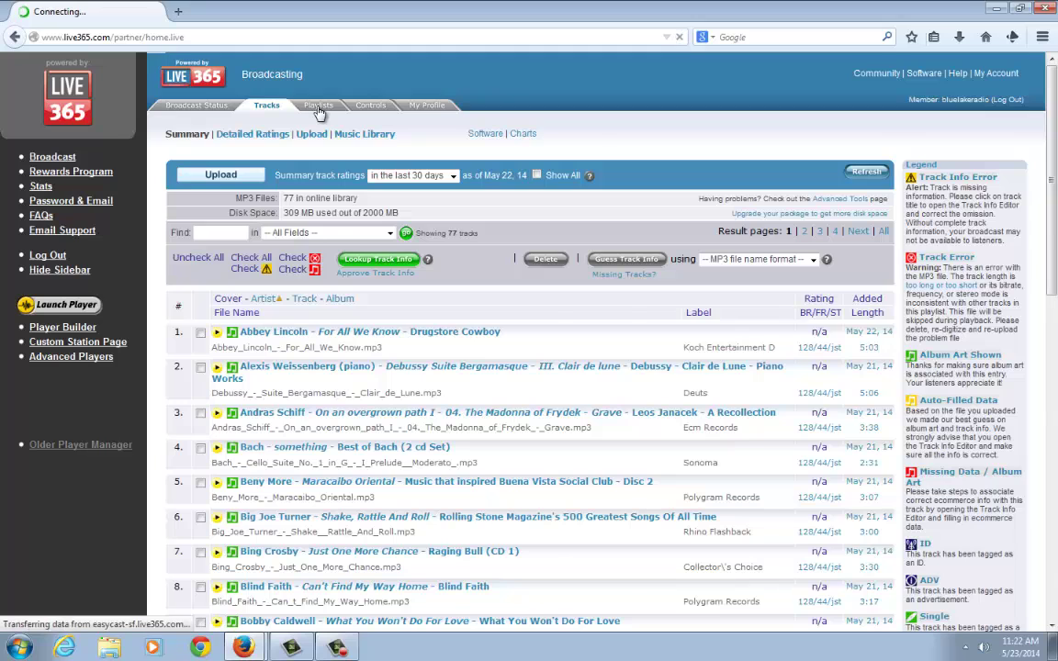
pyautogui.scroll(-3, 520, 146)
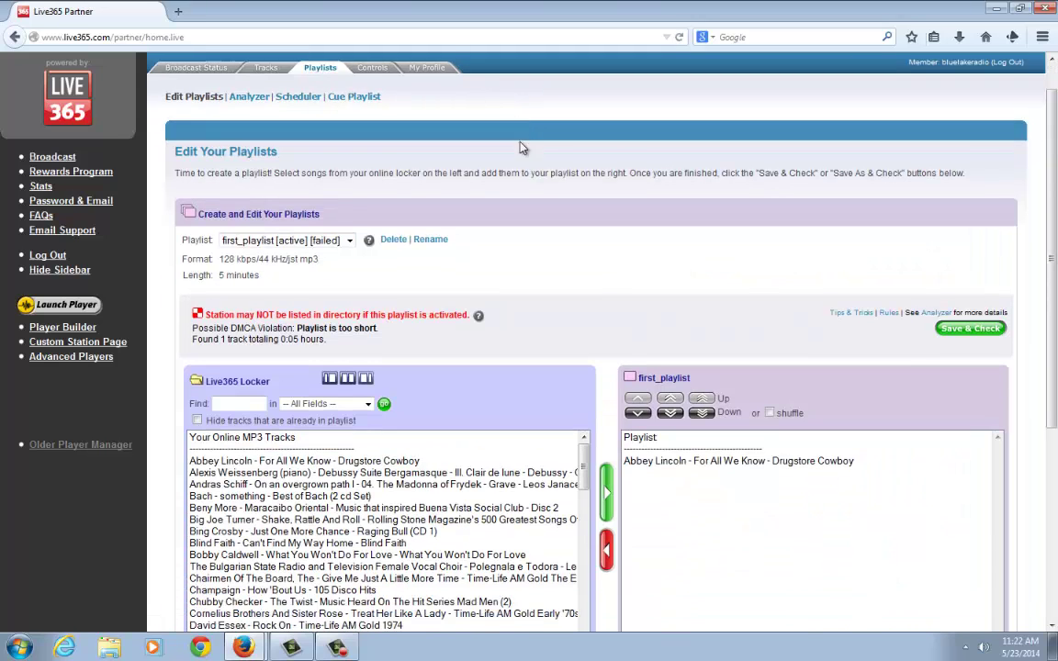
pyautogui.scroll(1, 519, 173)
pyautogui.scroll(1, 519, 173)
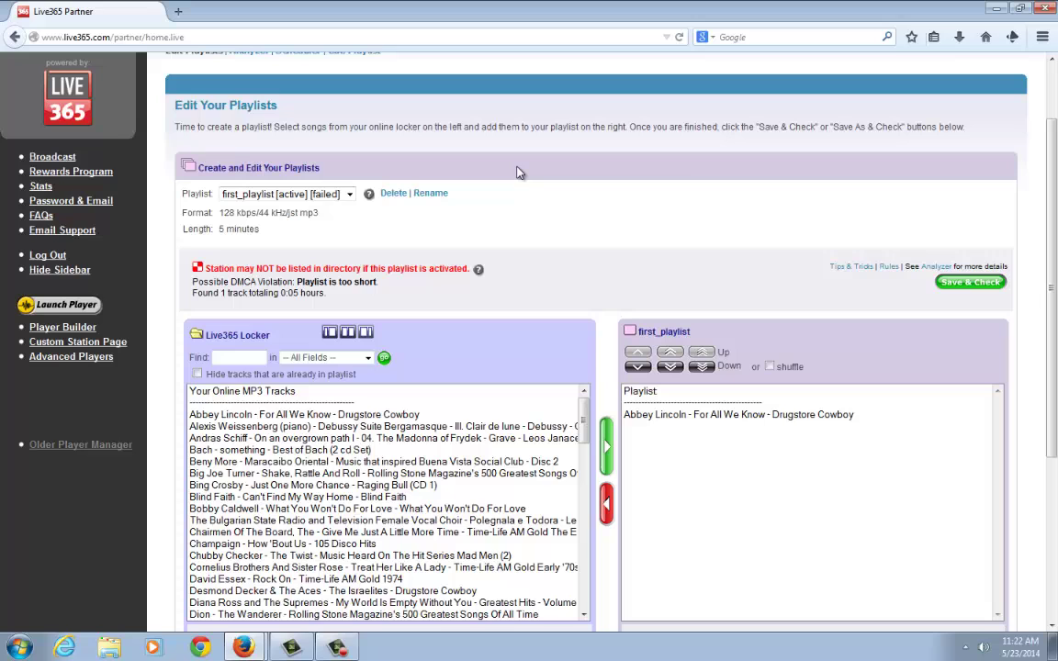
pyautogui.click(281, 193)
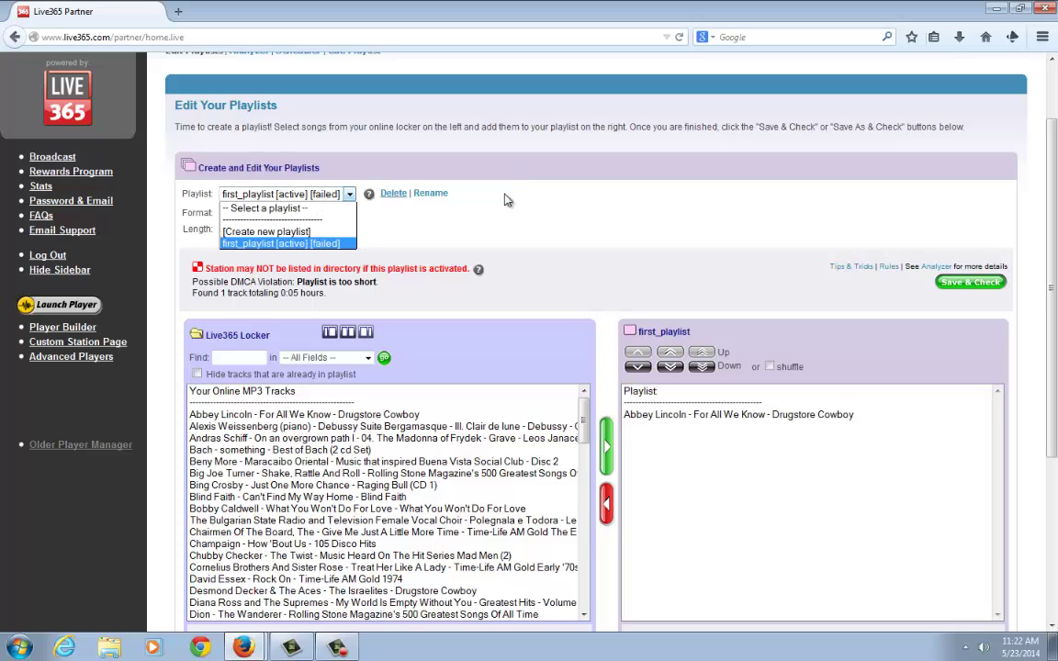
pyautogui.scroll(1, 514, 211)
pyautogui.scroll(2, 538, 231)
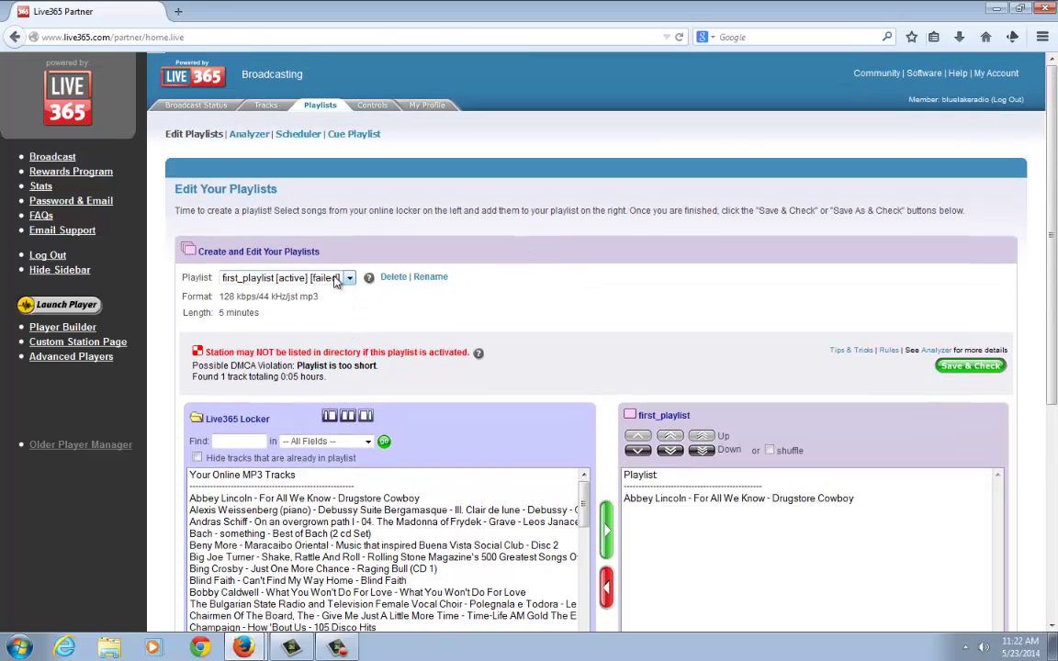
pyautogui.click(349, 277)
pyautogui.click(322, 312)
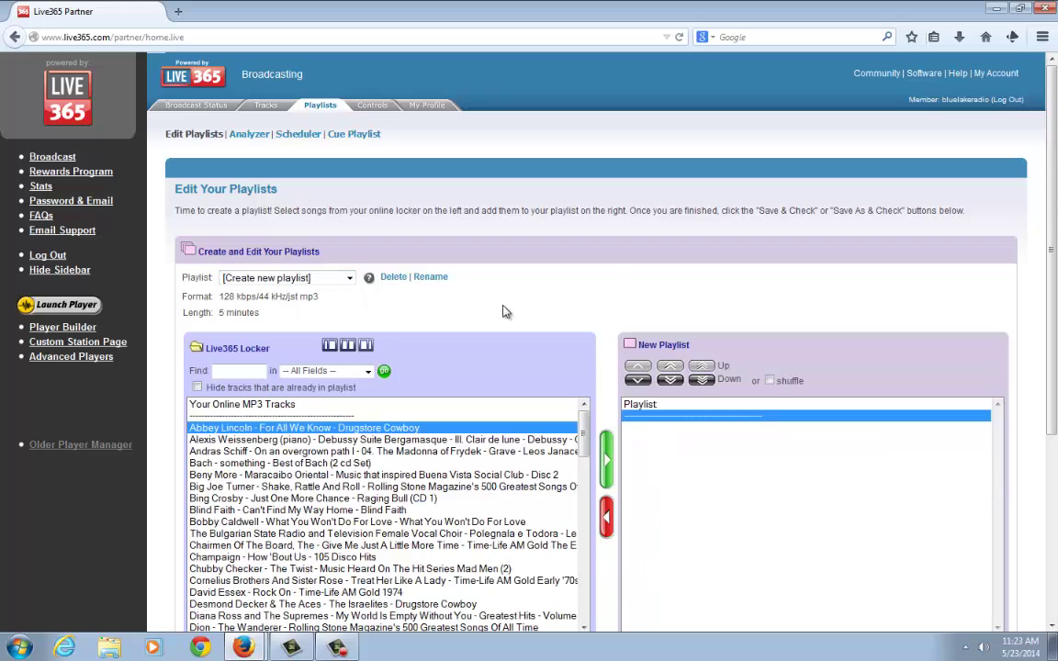
# Step: Add the nine locker tracks from Alexis Weissenberg through the Bulgarian choir to the new playlist, and remove them again
pyautogui.scroll(-3, 560, 254)
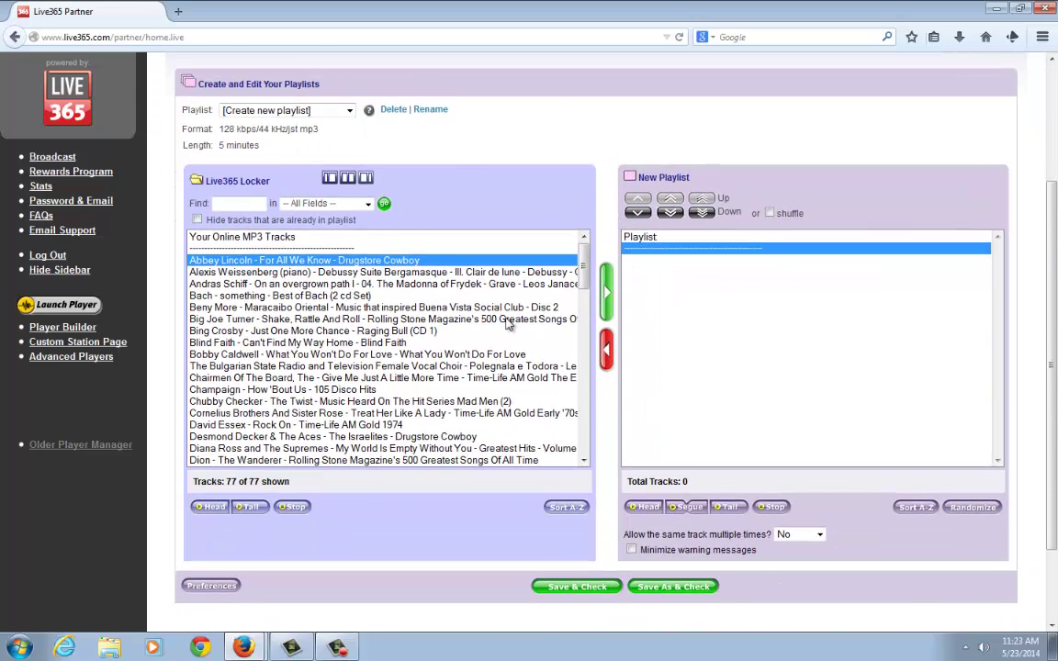
pyautogui.moveTo(582, 268); pyautogui.dragTo(661, 184)
pyautogui.click(336, 273)
pyautogui.moveTo(332, 272); pyautogui.dragTo(317, 367)
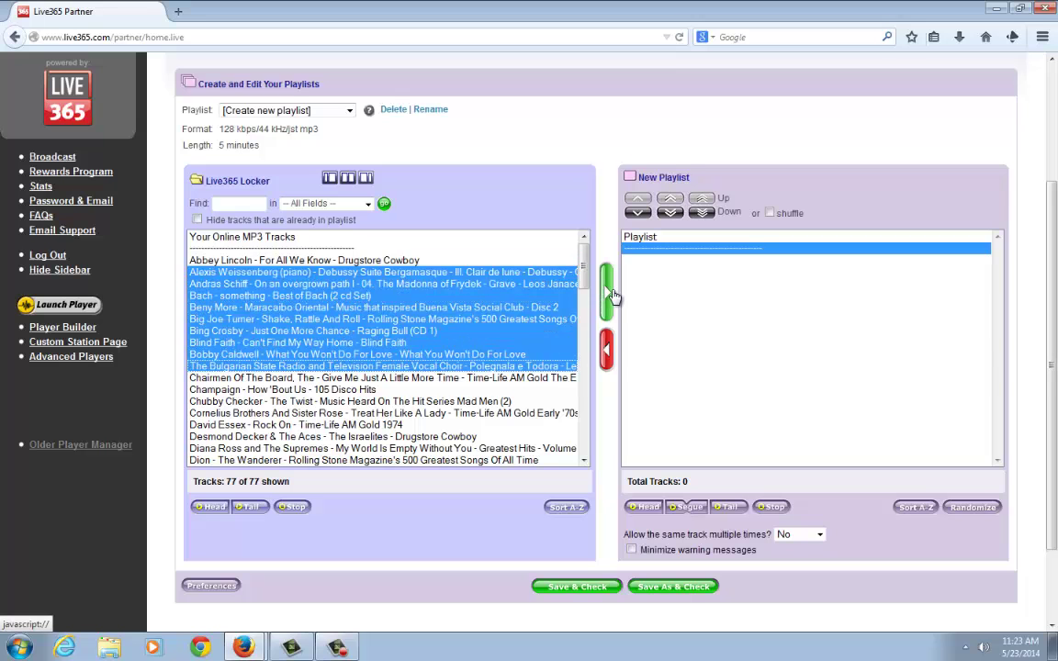
pyautogui.click(606, 293)
pyautogui.click(605, 352)
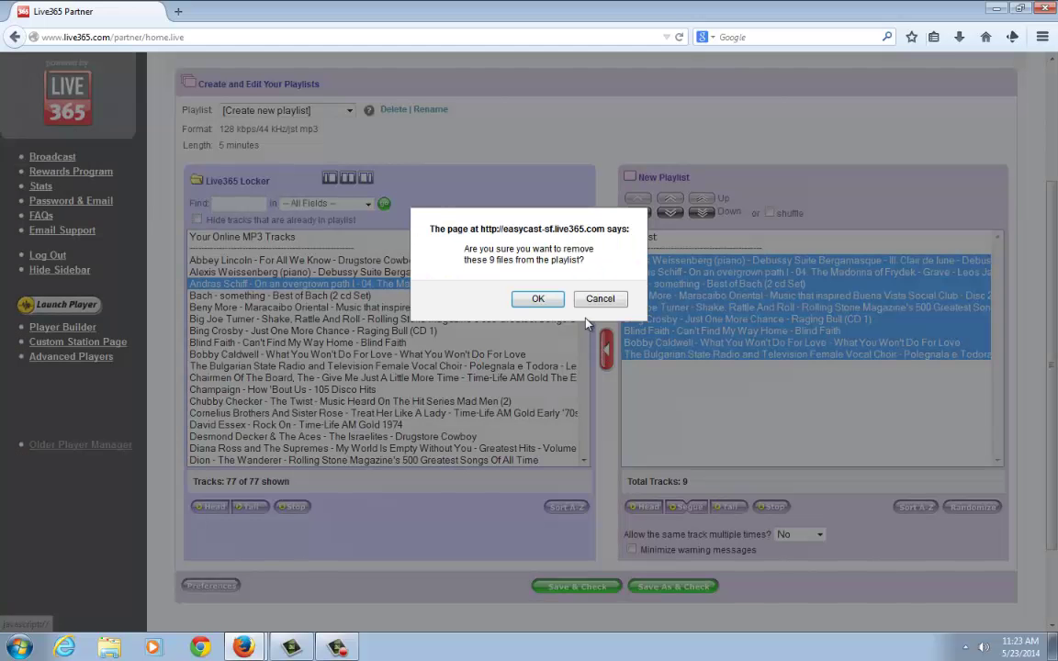
pyautogui.click(540, 300)
# Step: Add every track in the Live365 Locker, from Abbey Lincoln through The Zombies, to the new playlist
pyautogui.click(296, 262)
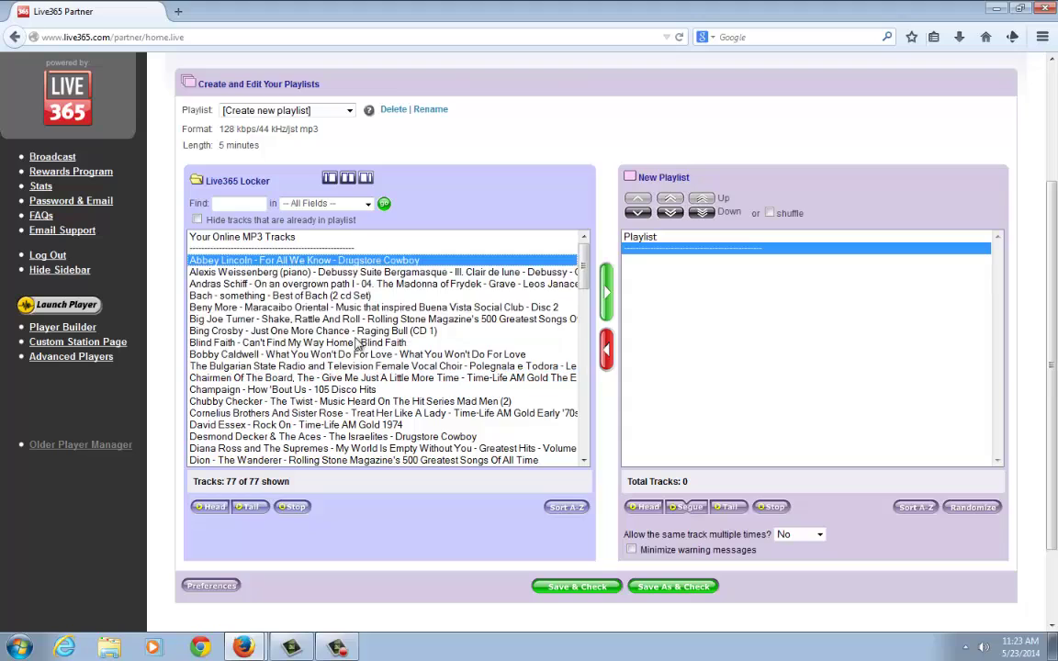
pyautogui.scroll(-15, 321, 386)
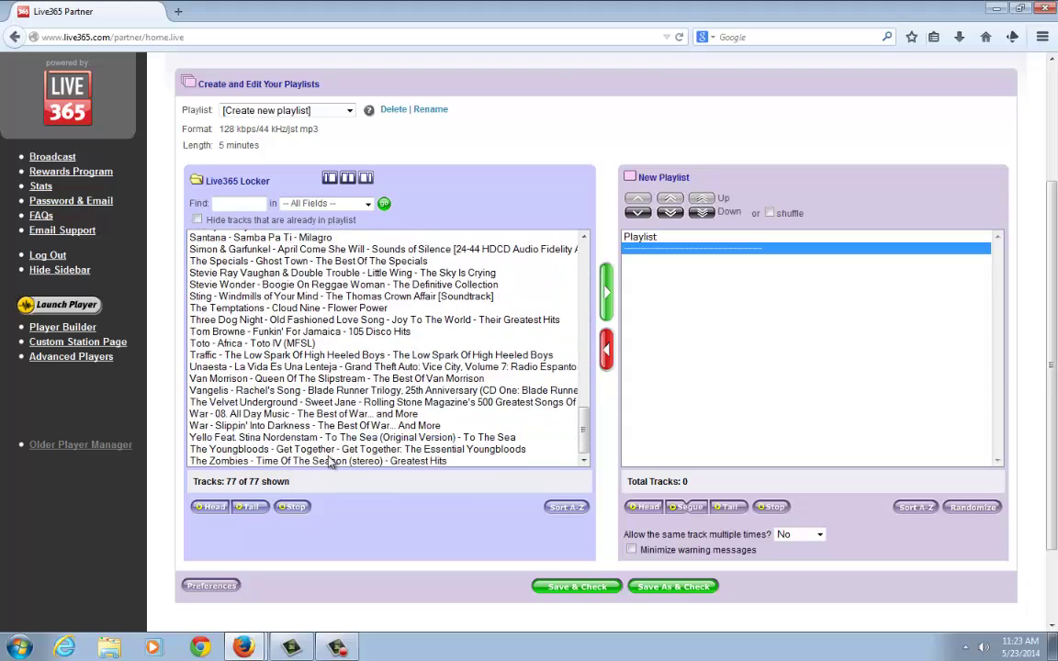
pyautogui.keyDown('shift'); pyautogui.click(329, 461); pyautogui.keyUp('shift')
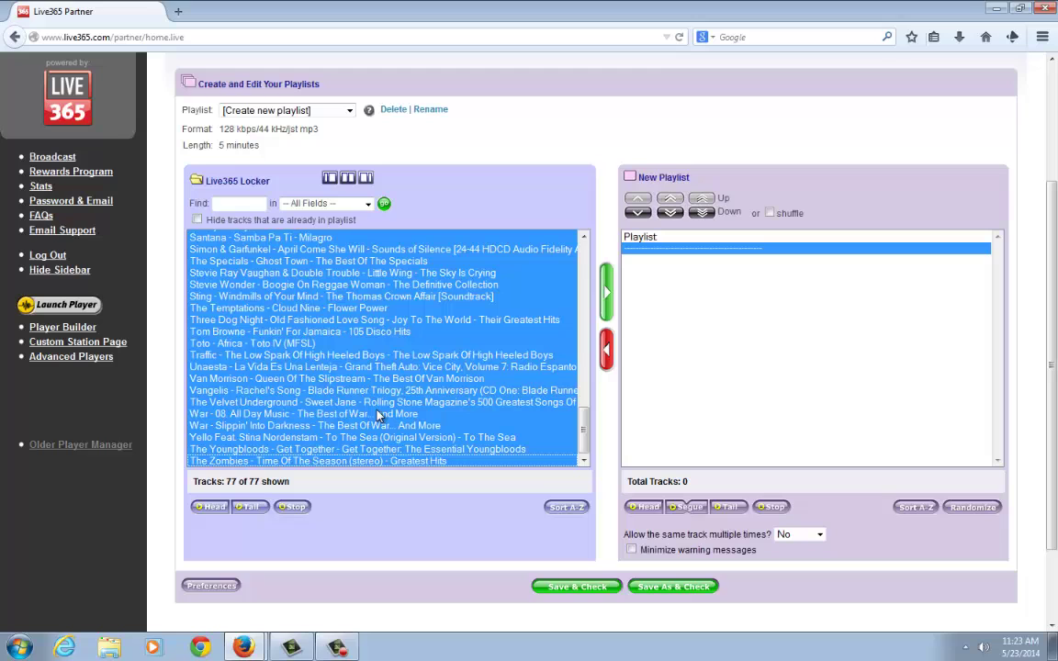
pyautogui.scroll(12, 440, 322)
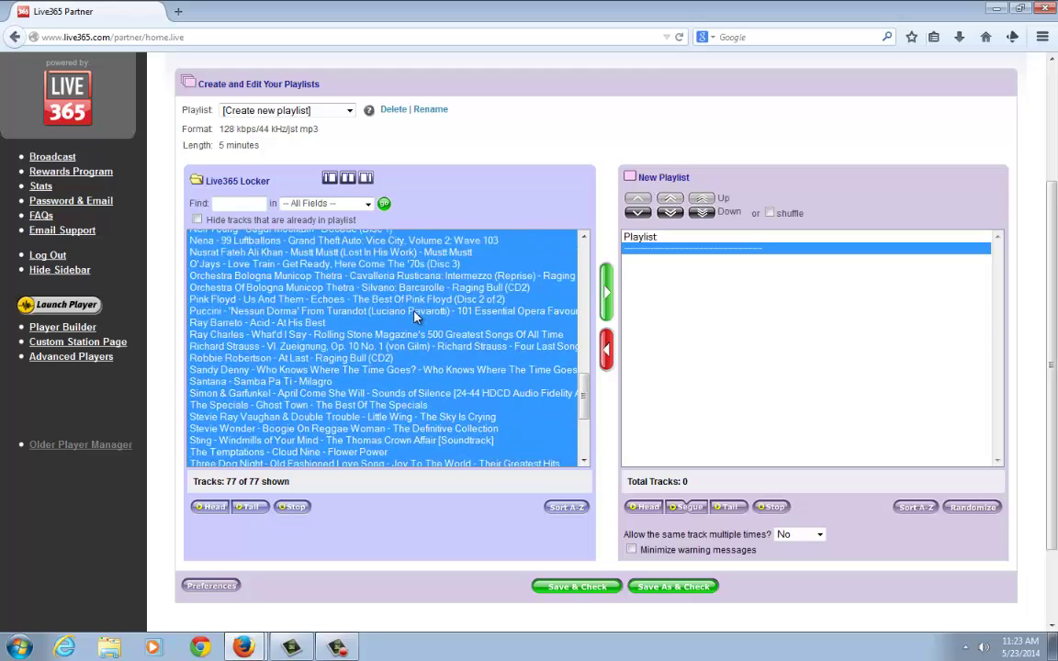
pyautogui.click(607, 302)
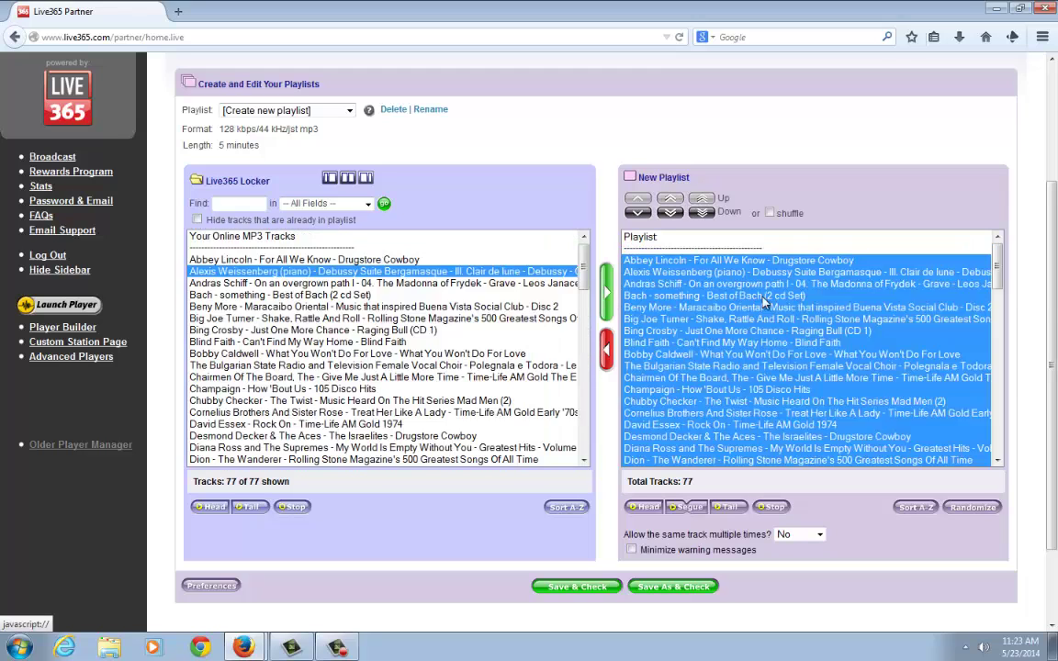
# Step: Move the Abbey Lincoln track down eight positions in the new playlist, one place at a time
pyautogui.click(705, 296)
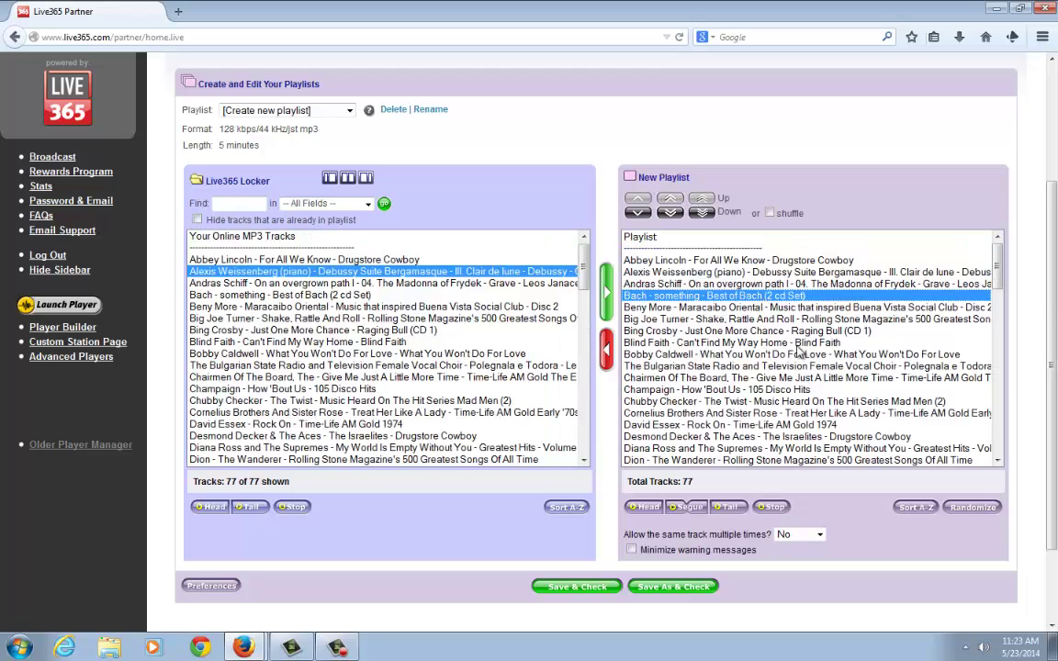
pyautogui.click(706, 262)
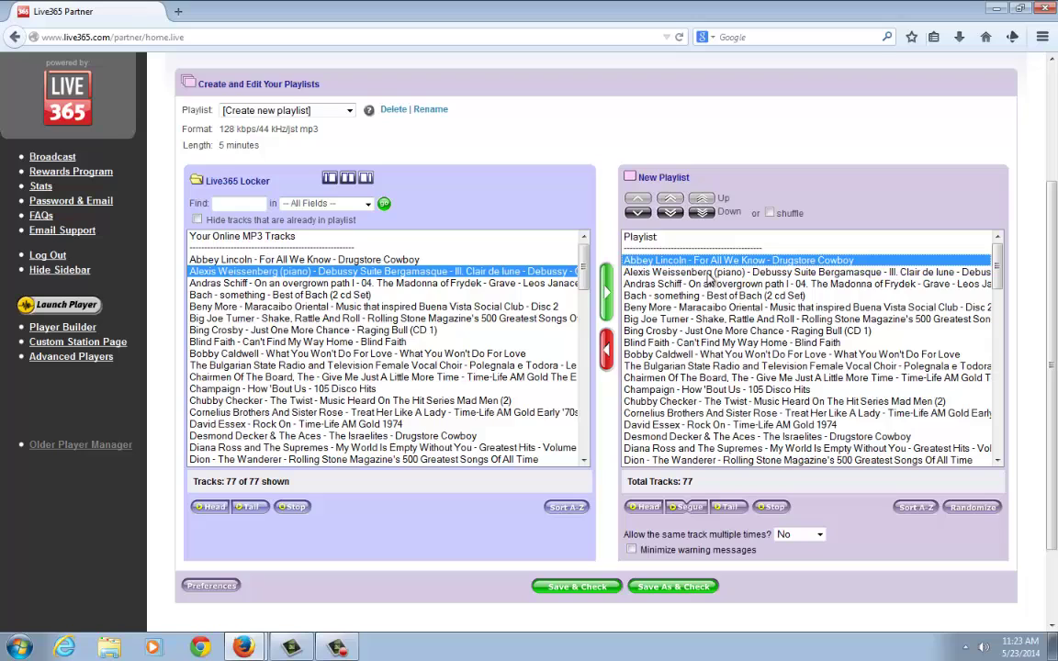
pyautogui.click(639, 212)
pyautogui.click(638, 212)
pyautogui.click(638, 212)
pyautogui.click(638, 212)
pyautogui.click(638, 212)
pyautogui.click(638, 212)
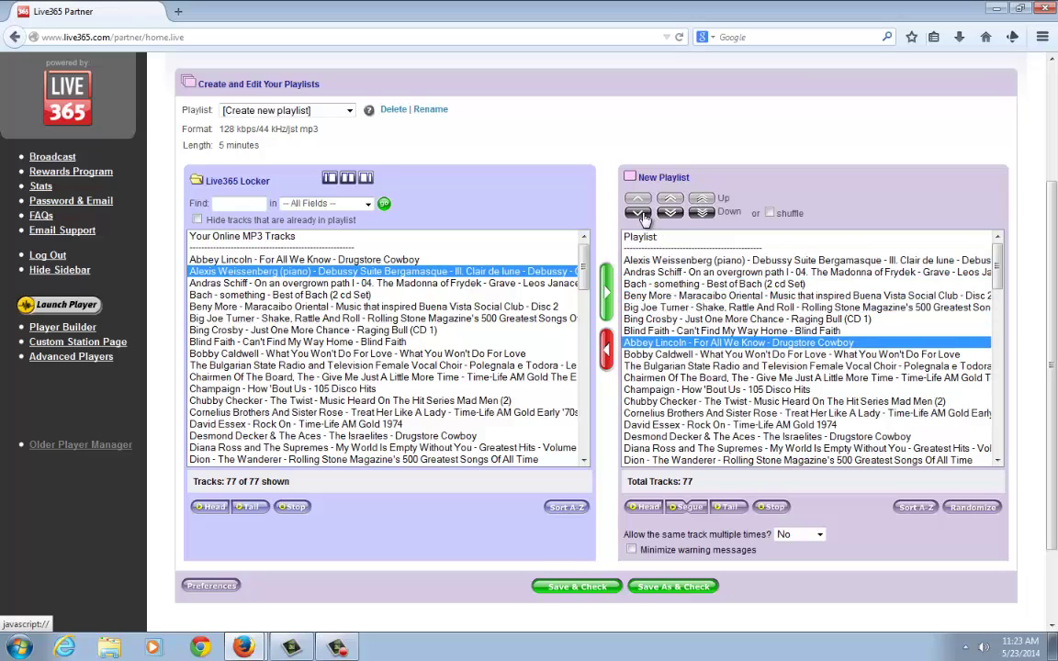
pyautogui.click(639, 212)
pyautogui.click(639, 212)
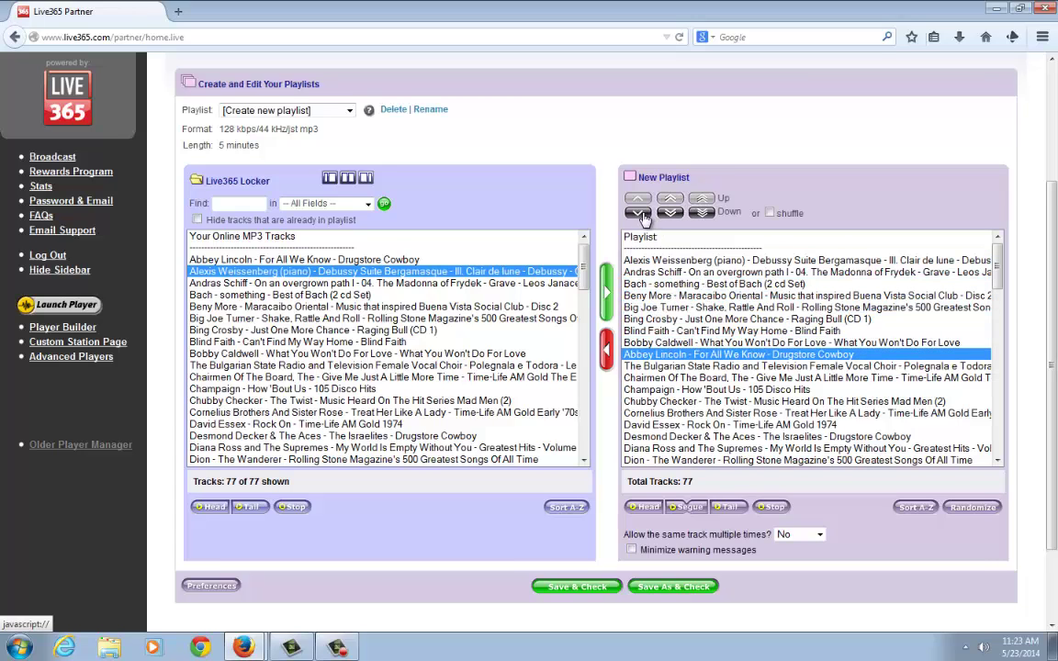
# Step: Send the Abbey Lincoln track to the end of the new playlist and back to its start
pyautogui.click(702, 214)
pyautogui.click(702, 200)
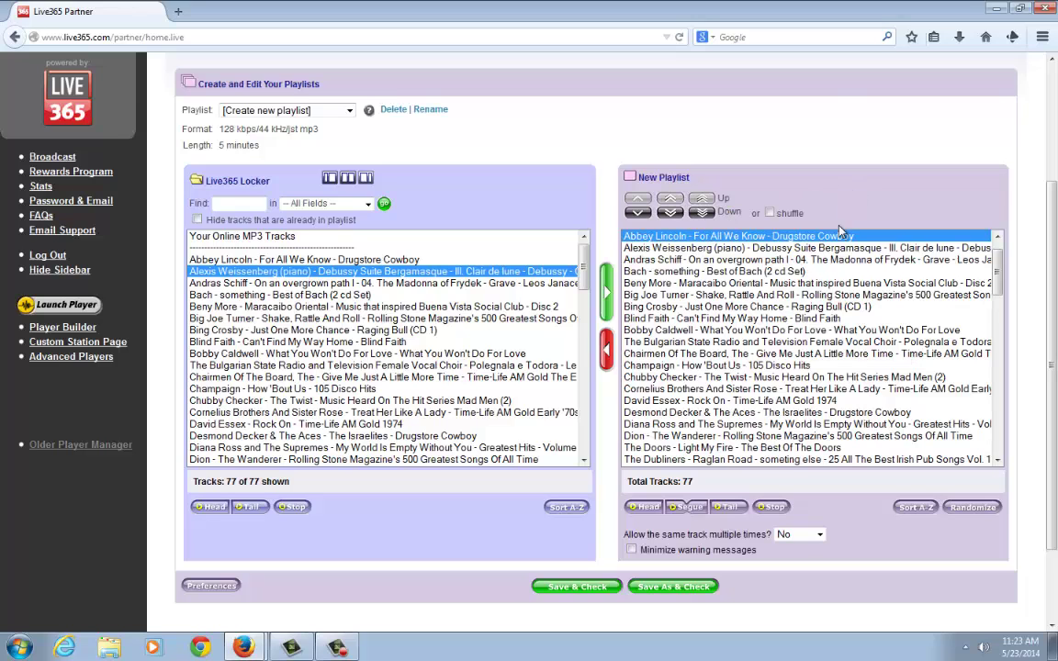
pyautogui.scroll(1, 769, 305)
# Step: Randomize the track order of the new playlist twice, confirming each time
pyautogui.click(760, 343)
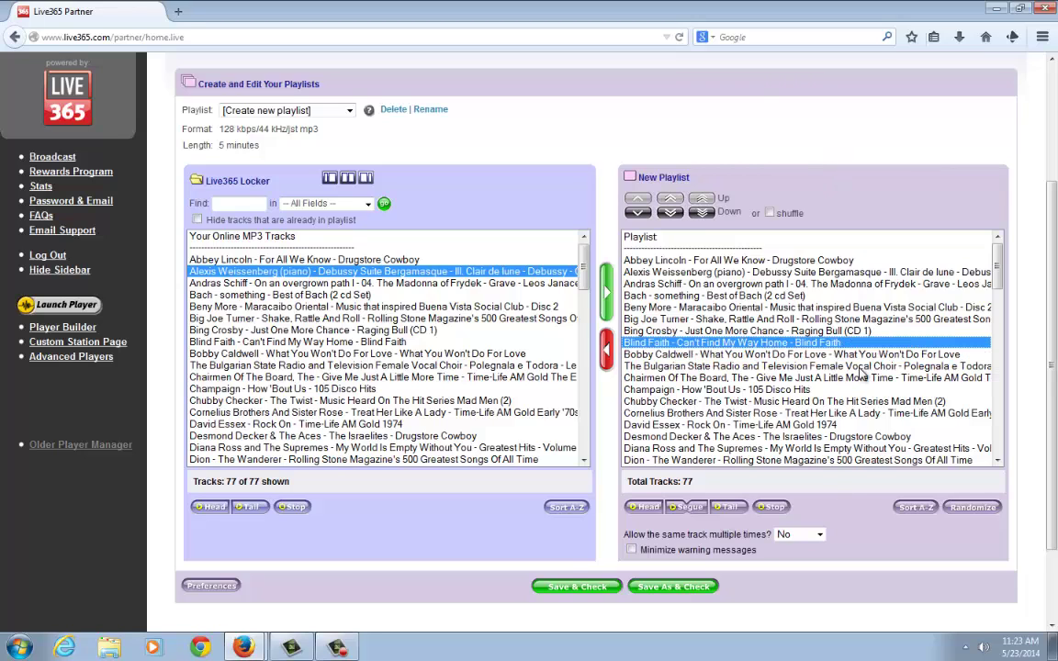
pyautogui.click(969, 508)
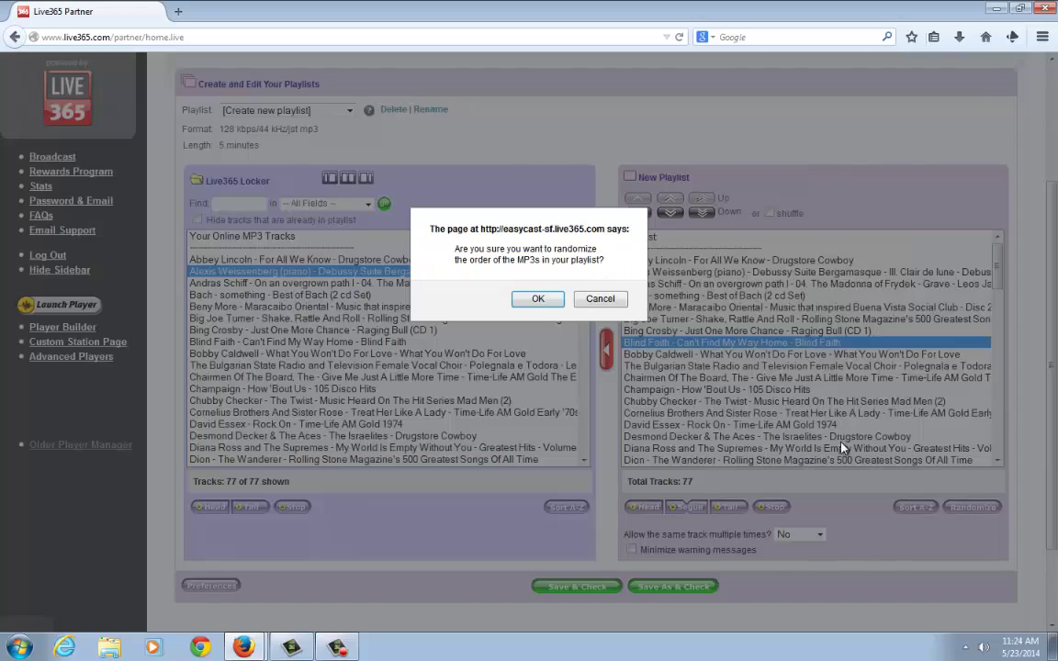
pyautogui.click(541, 298)
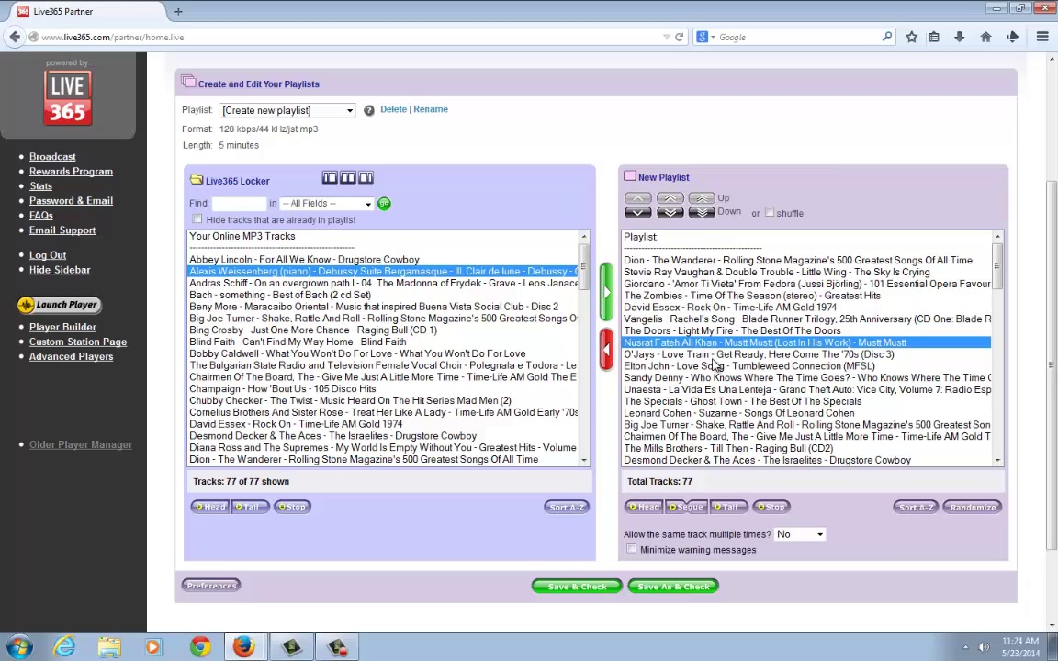
pyautogui.click(734, 401)
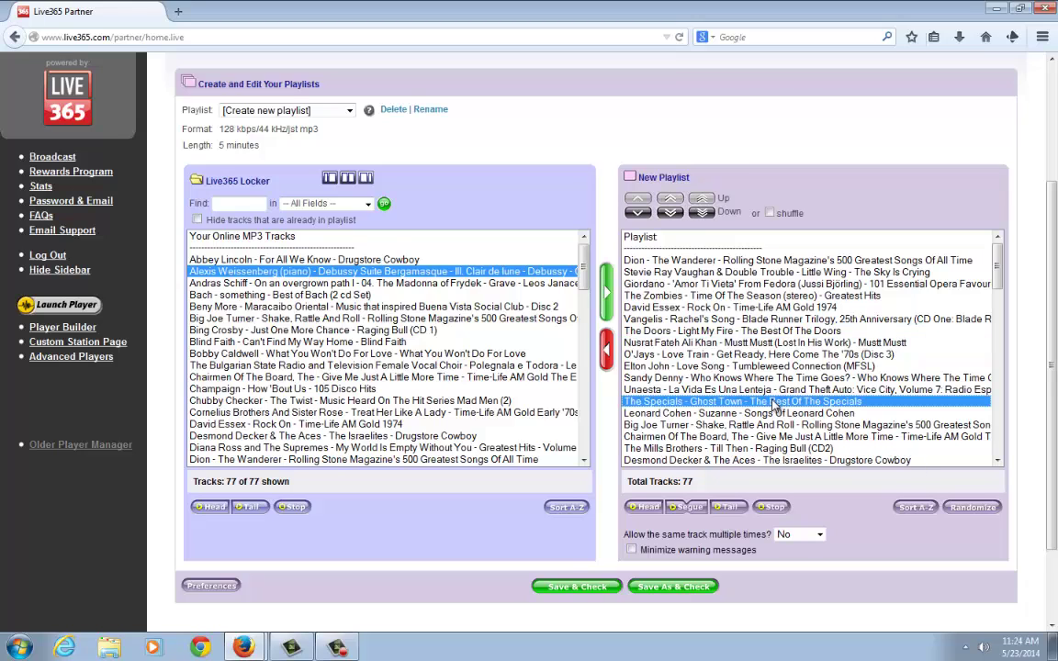
pyautogui.click(970, 507)
pyautogui.click(540, 299)
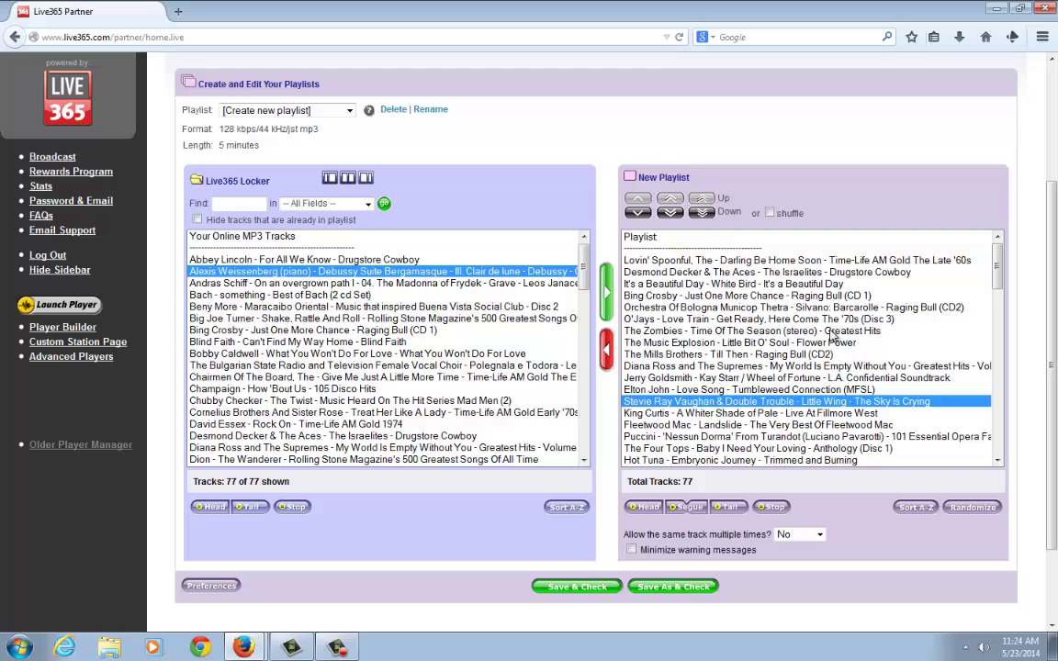
pyautogui.click(792, 307)
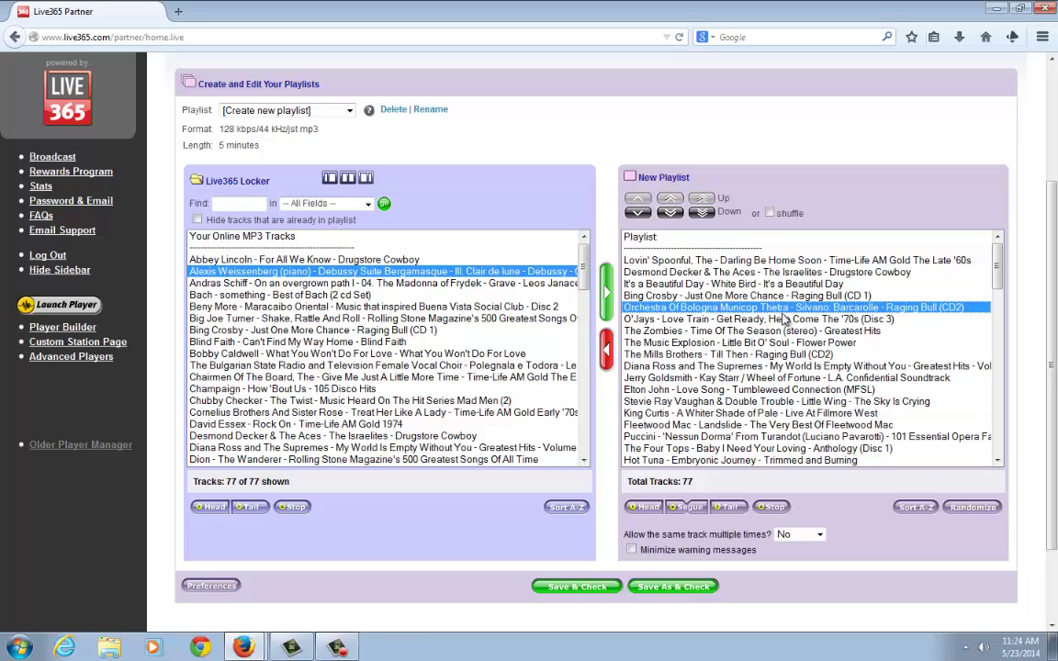
# Step: Save and check the playlist under the name New_Playlist
pyautogui.scroll(2, 791, 294)
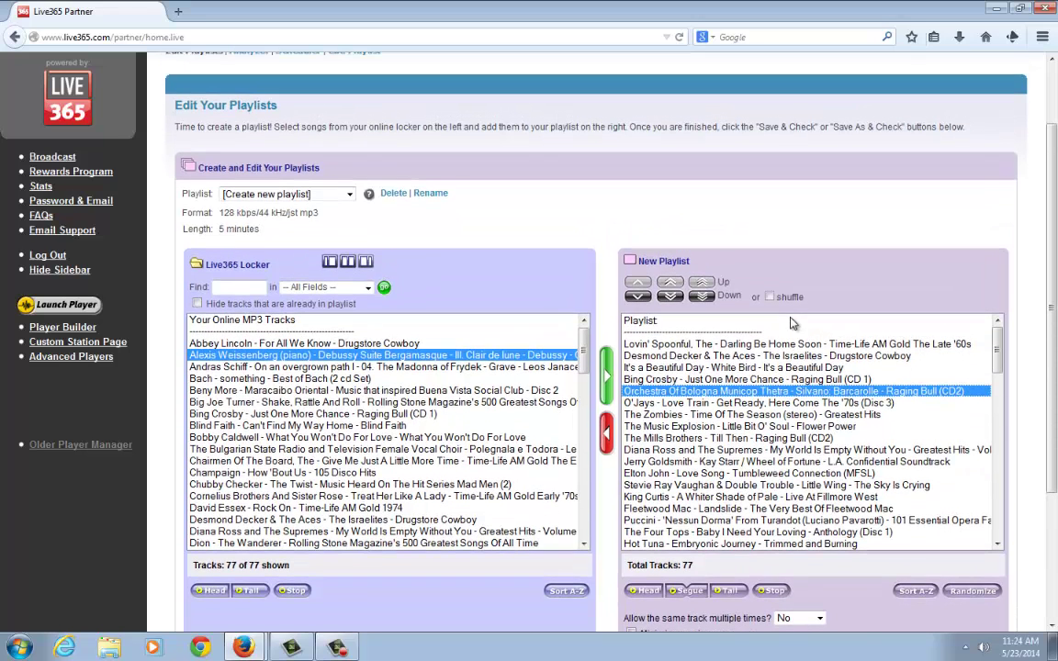
pyautogui.scroll(-1, 796, 319)
pyautogui.scroll(-1, 796, 319)
pyautogui.scroll(-2, 824, 569)
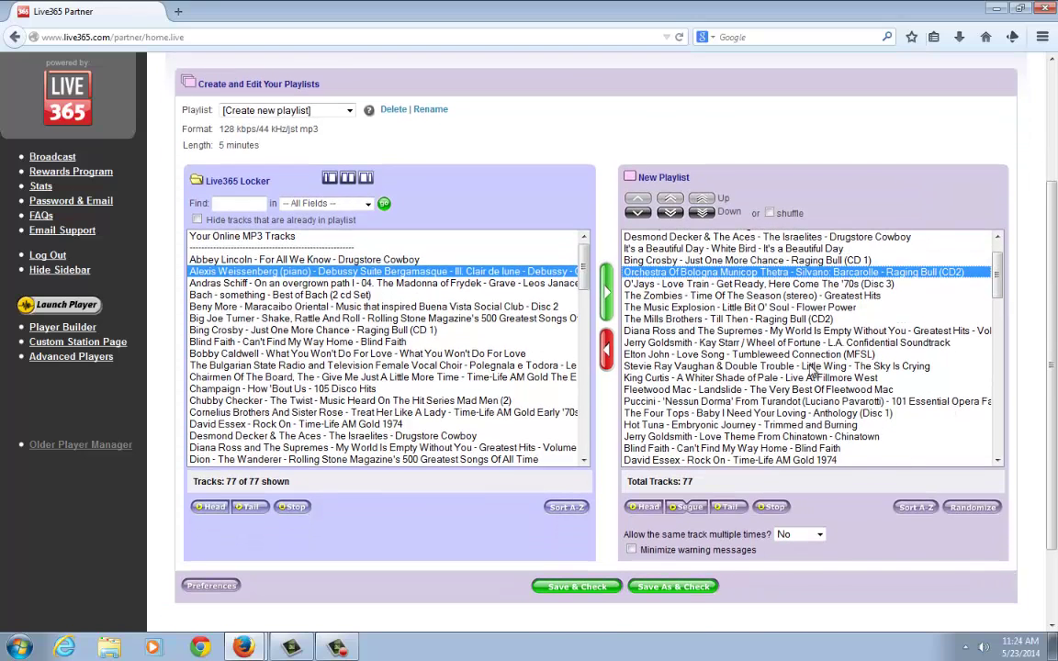
pyautogui.click(687, 590)
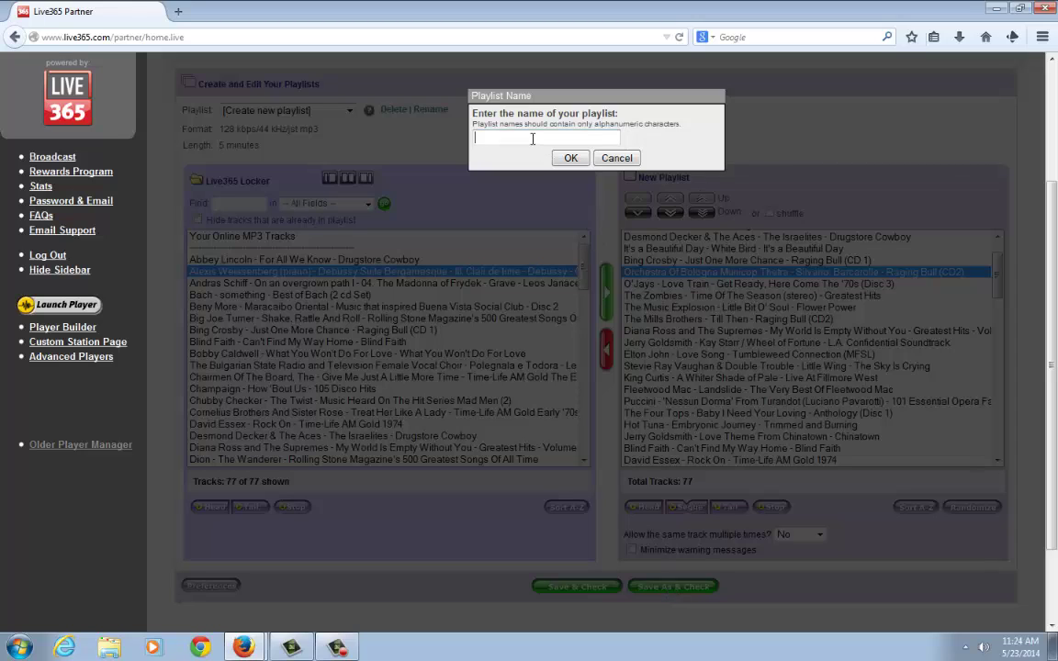
pyautogui.write('New_Playlist')
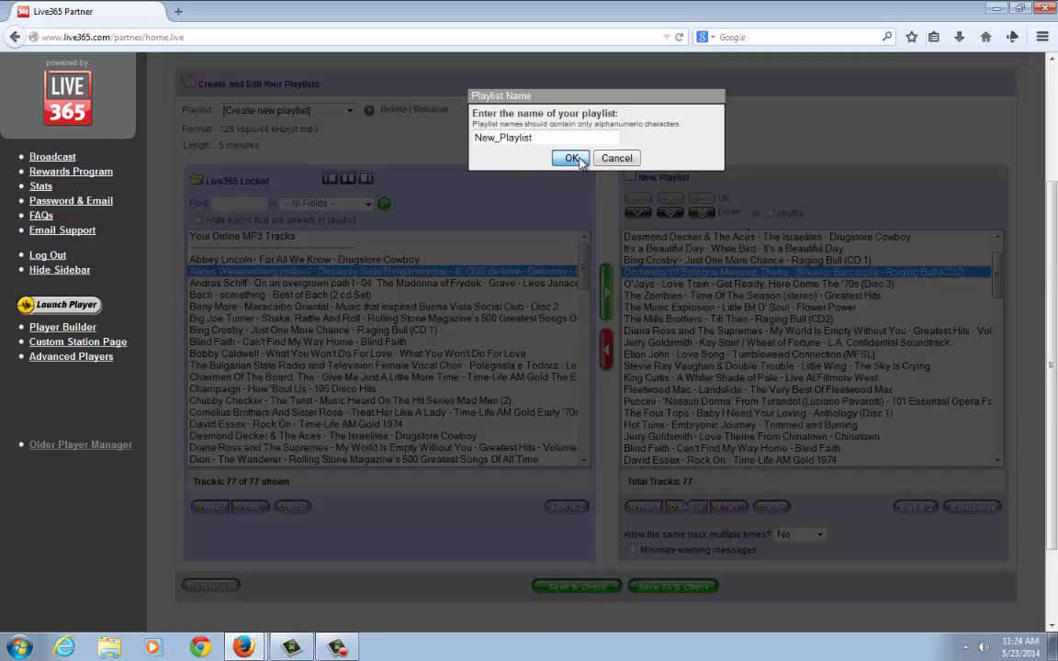
pyautogui.click(571, 158)
pyautogui.scroll(3, 563, 204)
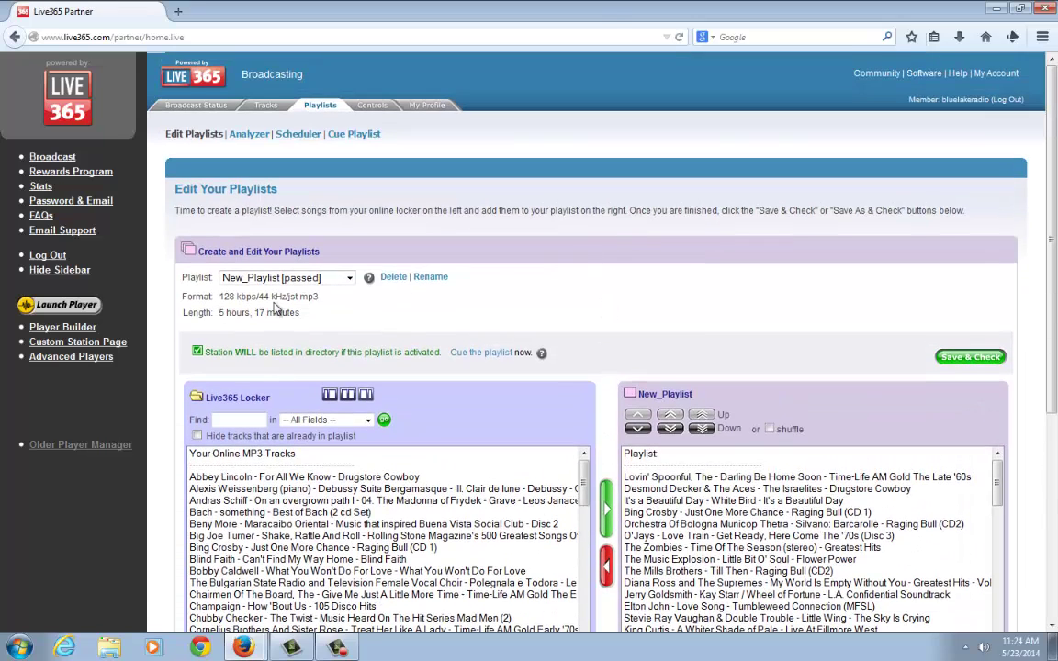
# Step: Switch the playlist editor to first_playlist to view its tracks and directory listing status
pyautogui.click(329, 279)
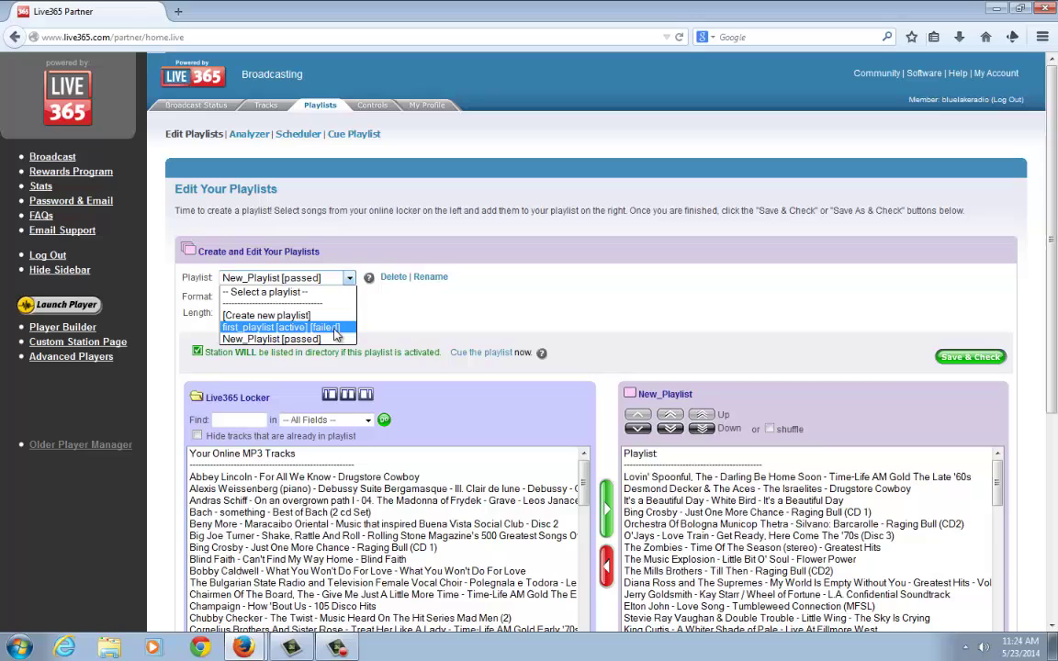
pyautogui.click(321, 324)
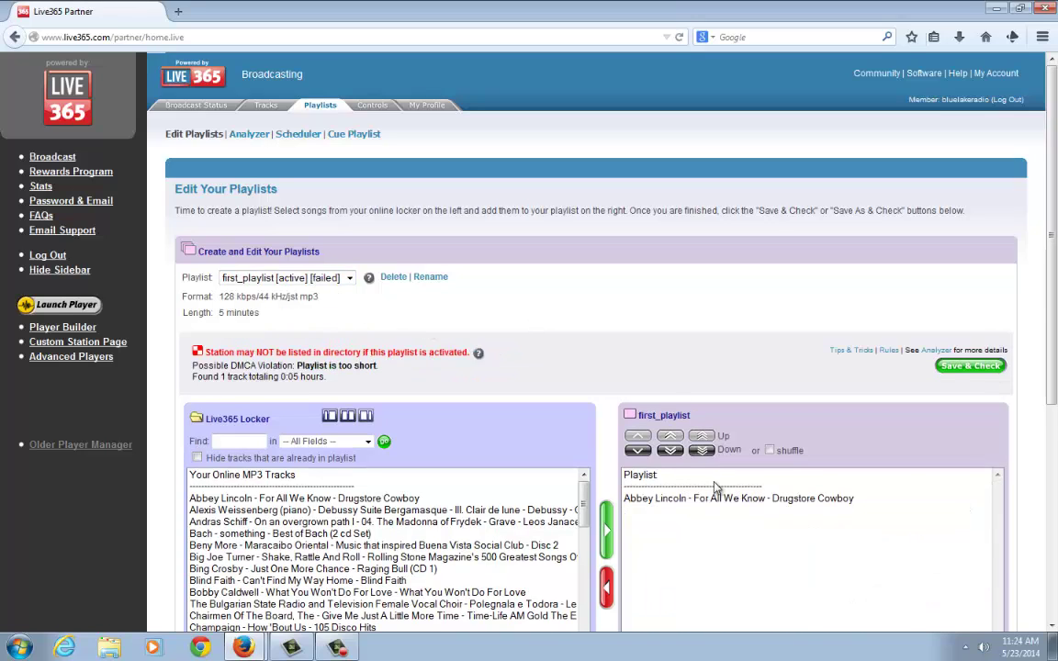
# Step: Switch the playlist editor from first_playlist back to New_Playlist and look over its tracks and directory listing status
pyautogui.click(702, 503)
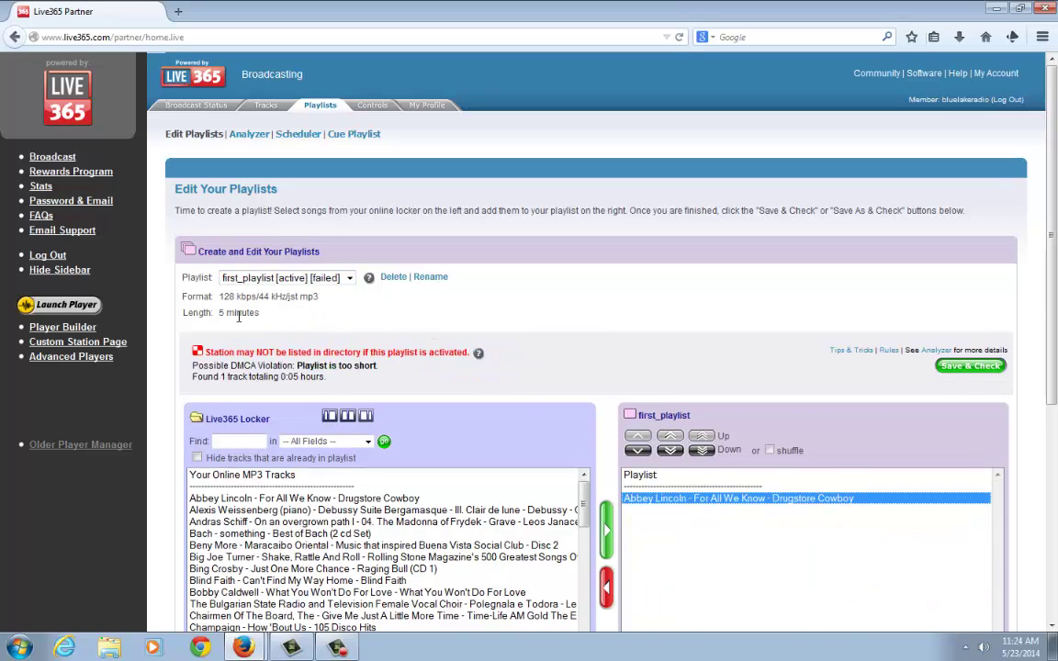
pyautogui.click(321, 286)
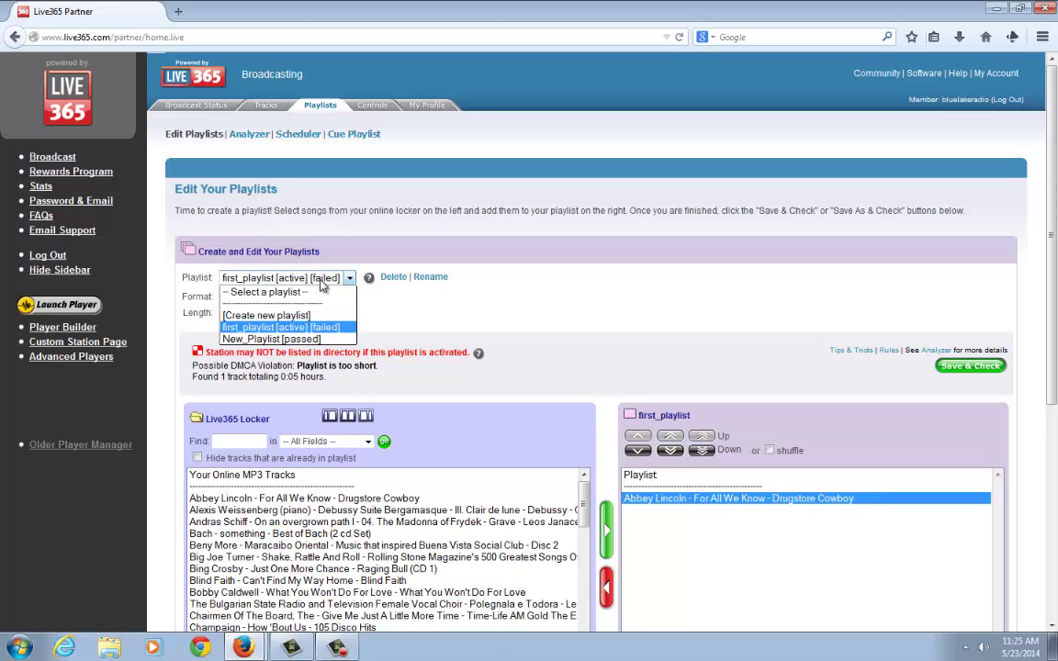
pyautogui.click(320, 340)
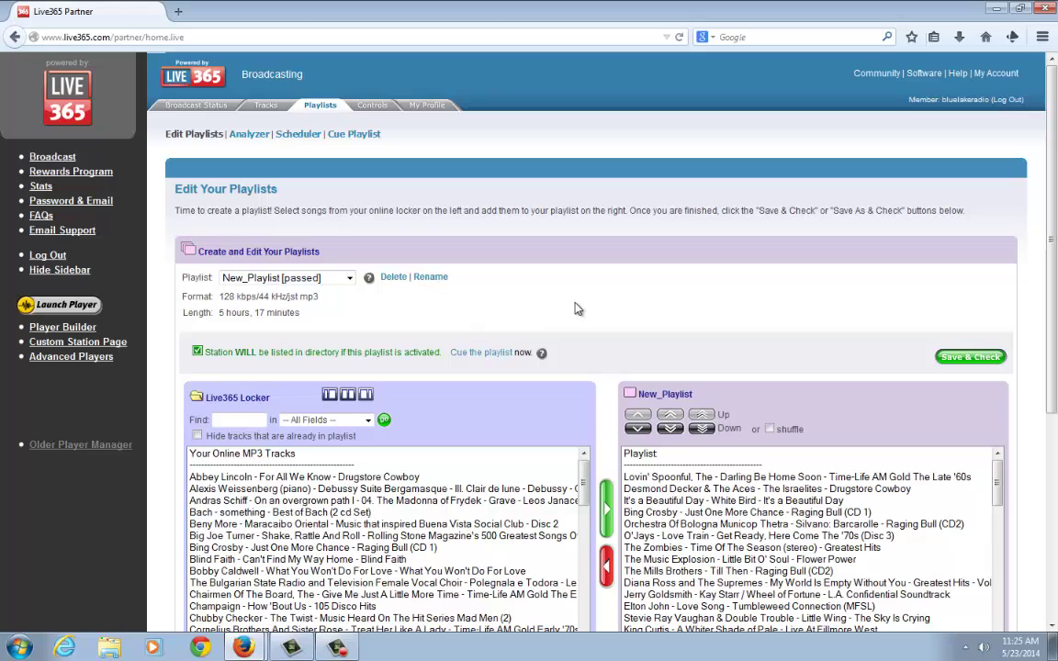
pyautogui.scroll(-3, 590, 304)
pyautogui.scroll(3, 621, 291)
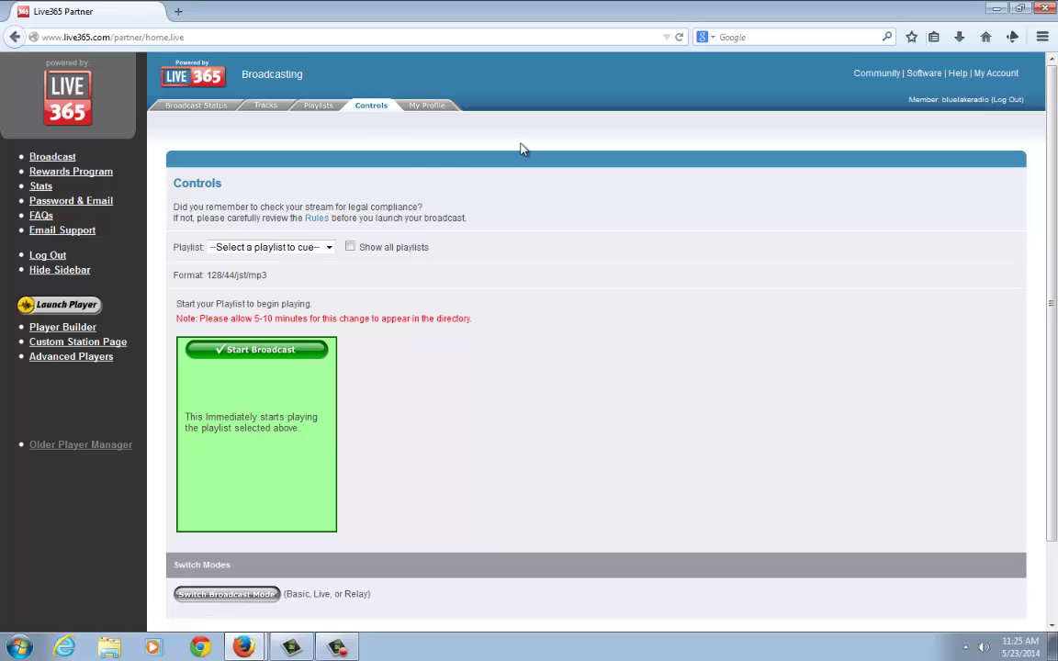
# Step: Choose New_Playlist as the playlist to cue in the broadcast controls and start the broadcast
pyautogui.click(310, 247)
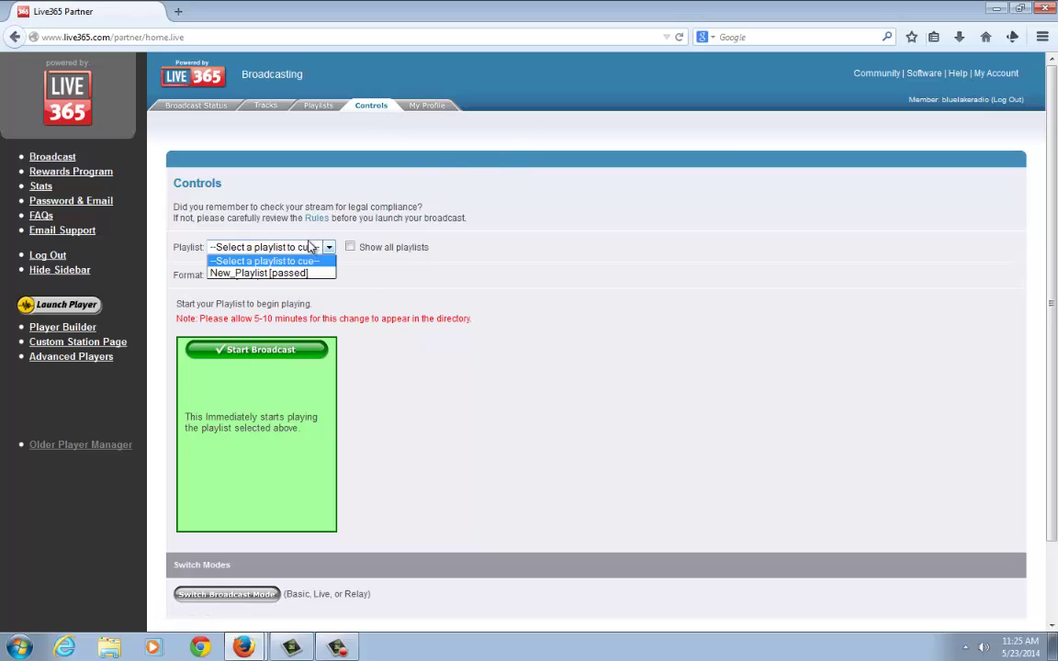
pyautogui.click(515, 229)
pyautogui.click(312, 248)
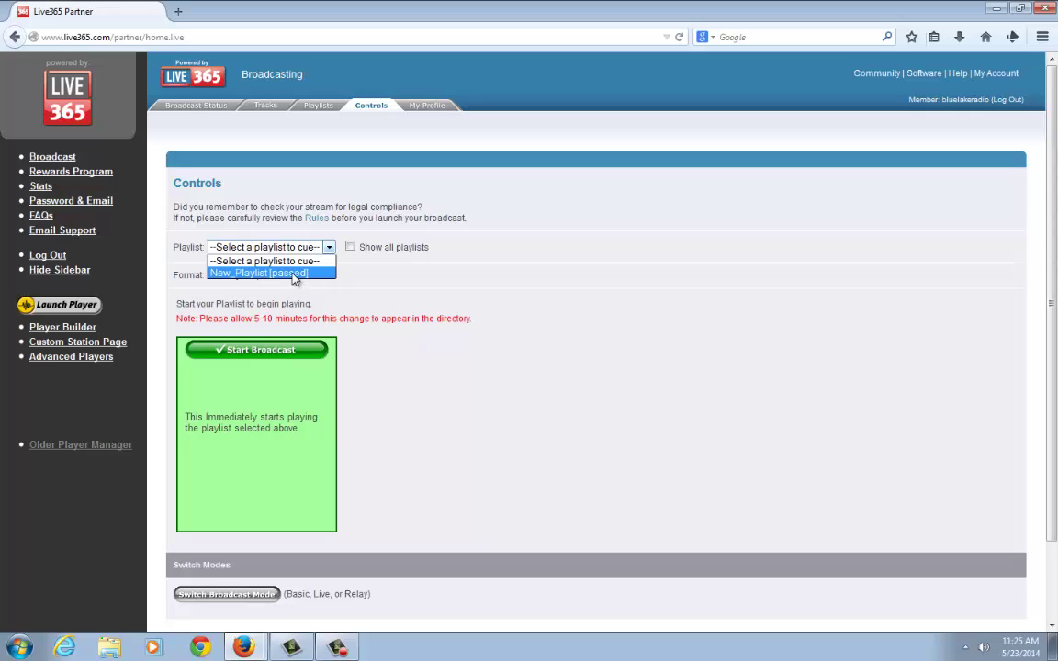
pyautogui.click(294, 274)
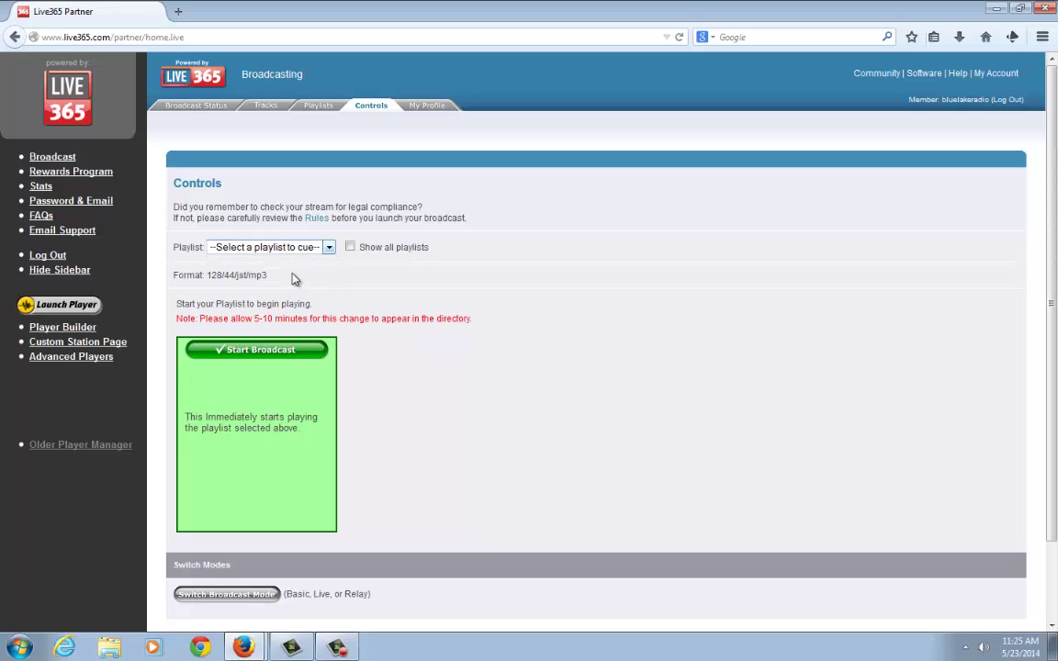
pyautogui.click(290, 353)
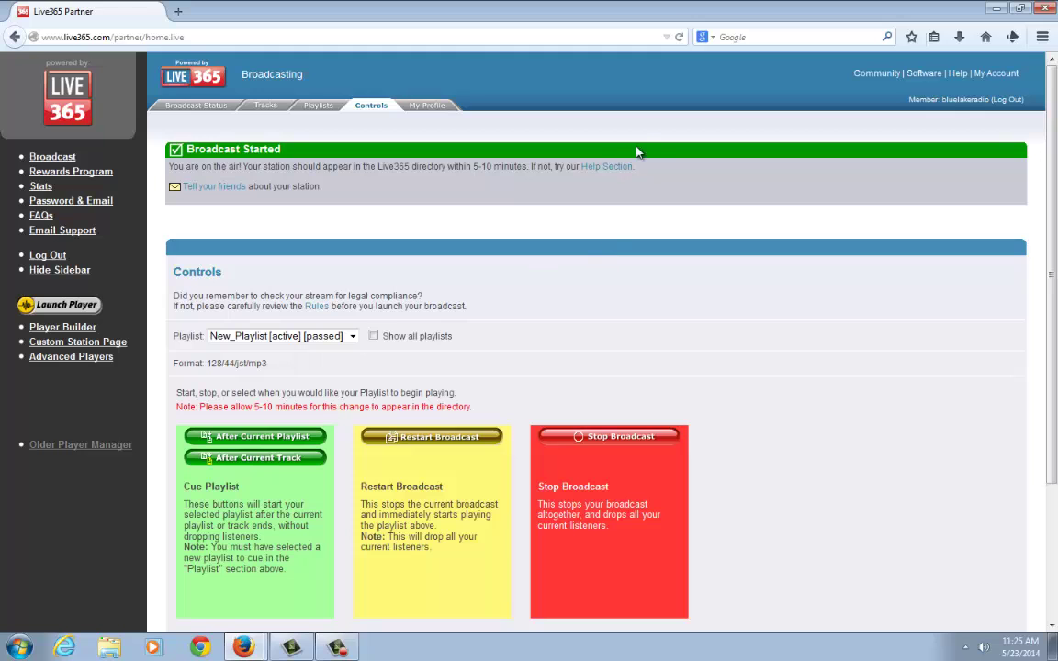
pyautogui.scroll(-2, 643, 137)
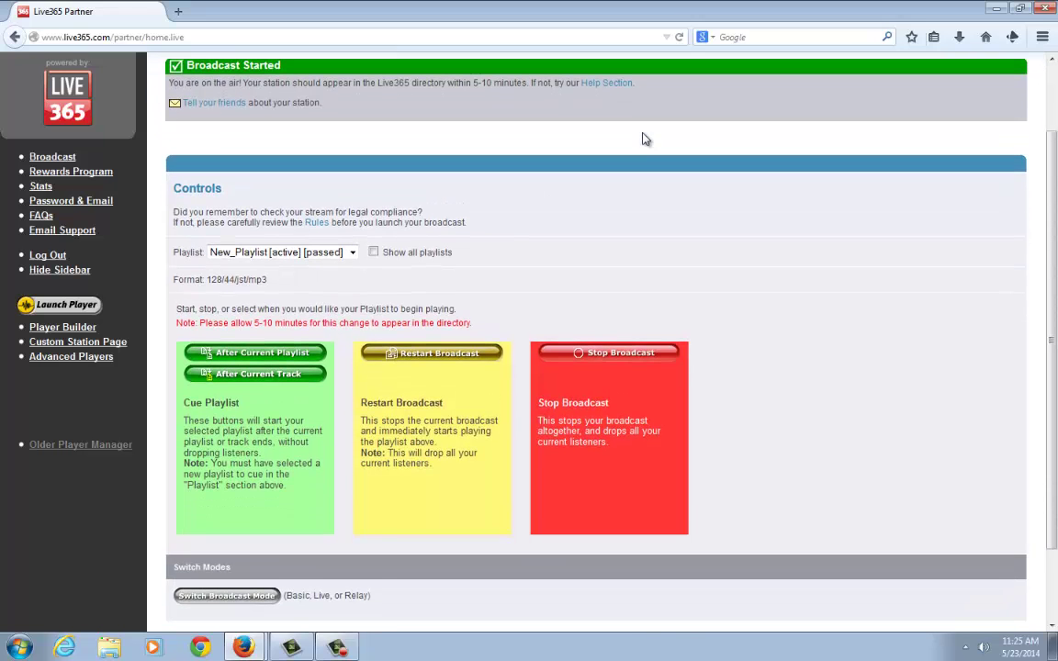
pyautogui.scroll(2, 606, 138)
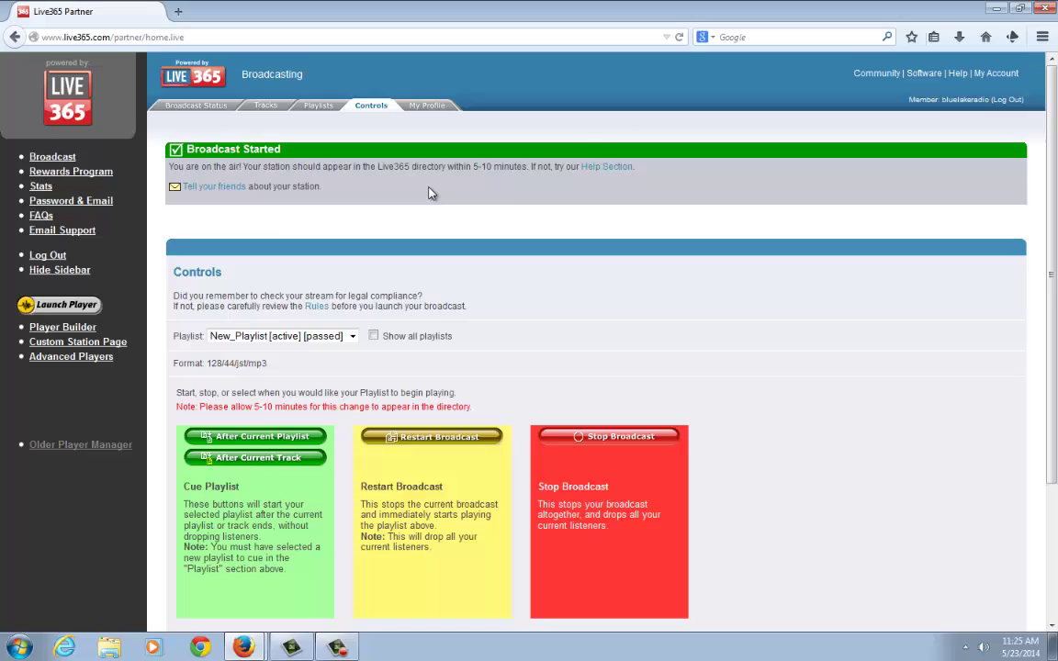
# Step: Check the station's broadcast status, view the details of its directory listing, and return to the station summary
pyautogui.click(211, 108)
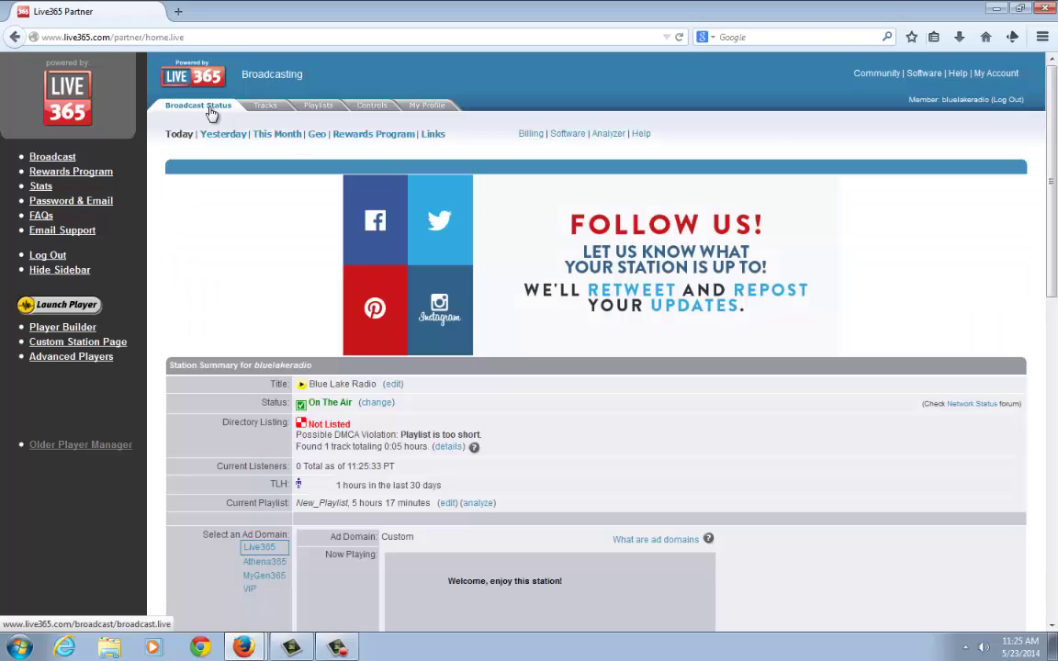
pyautogui.scroll(-2, 698, 257)
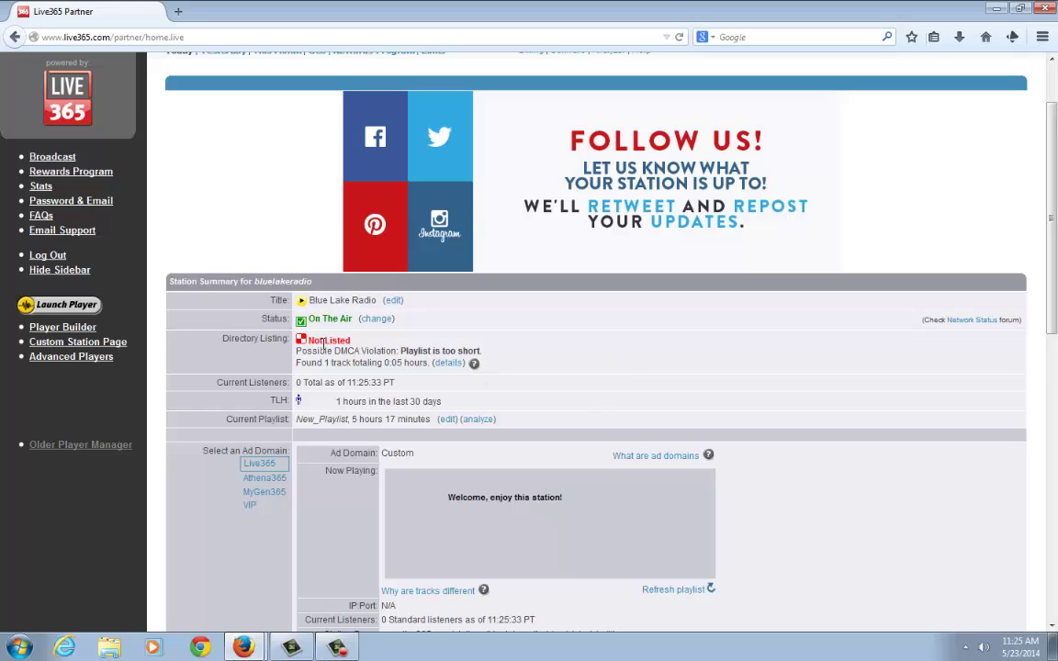
pyautogui.click(449, 363)
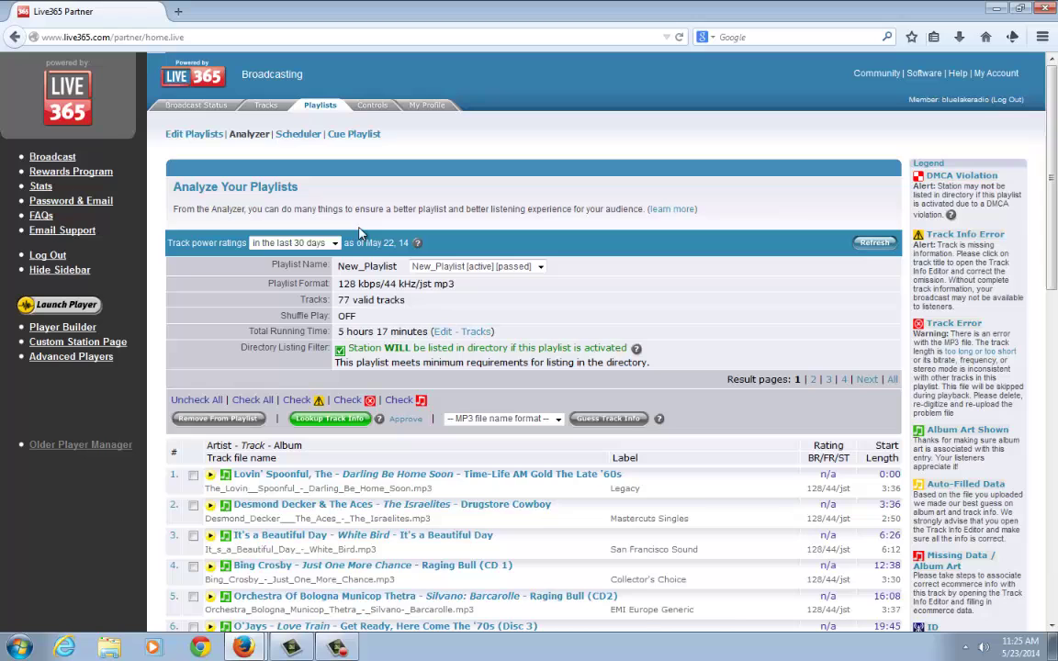
pyautogui.click(15, 37)
pyautogui.scroll(-3, 606, 308)
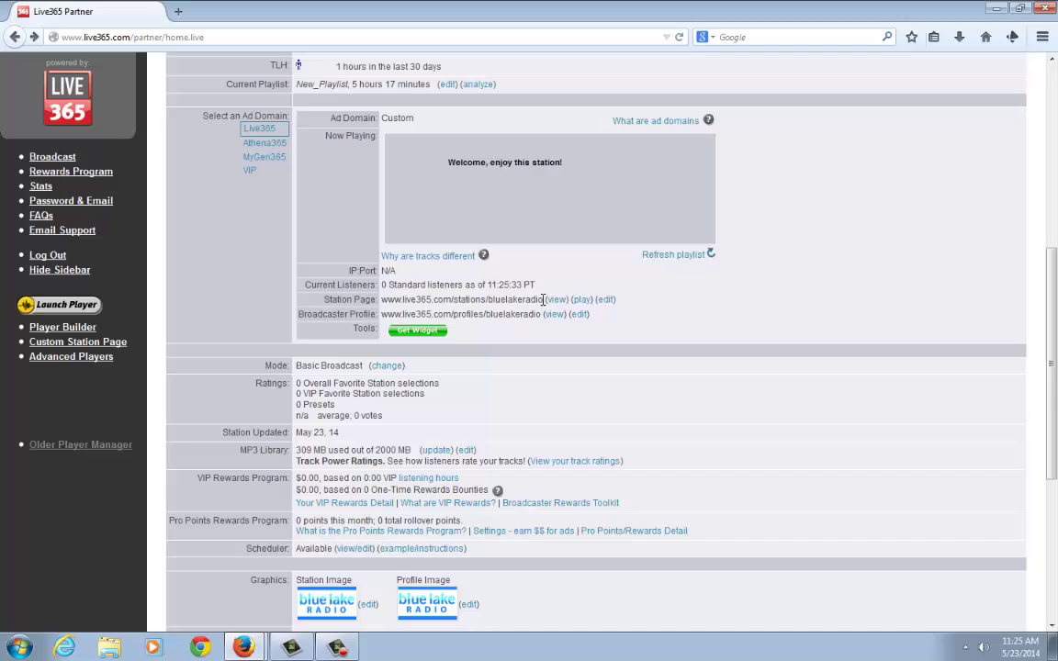
pyautogui.moveTo(543, 299); pyautogui.dragTo(385, 304)
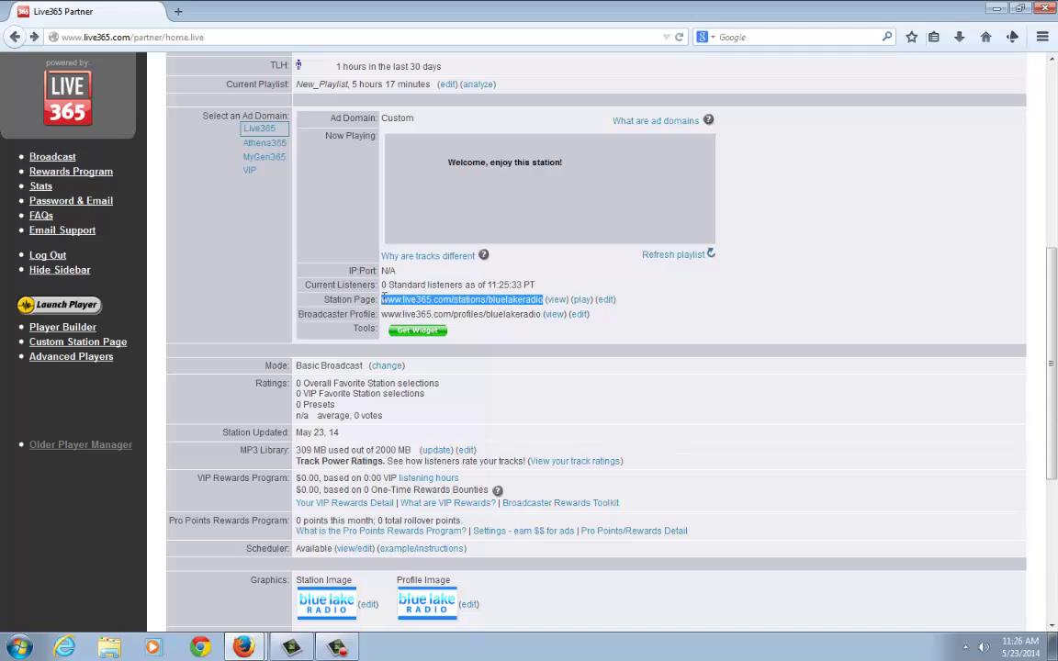
pyautogui.click(178, 11)
pyautogui.write('www.live365.com/stations/bluelakeradio')
pyautogui.press('Return')
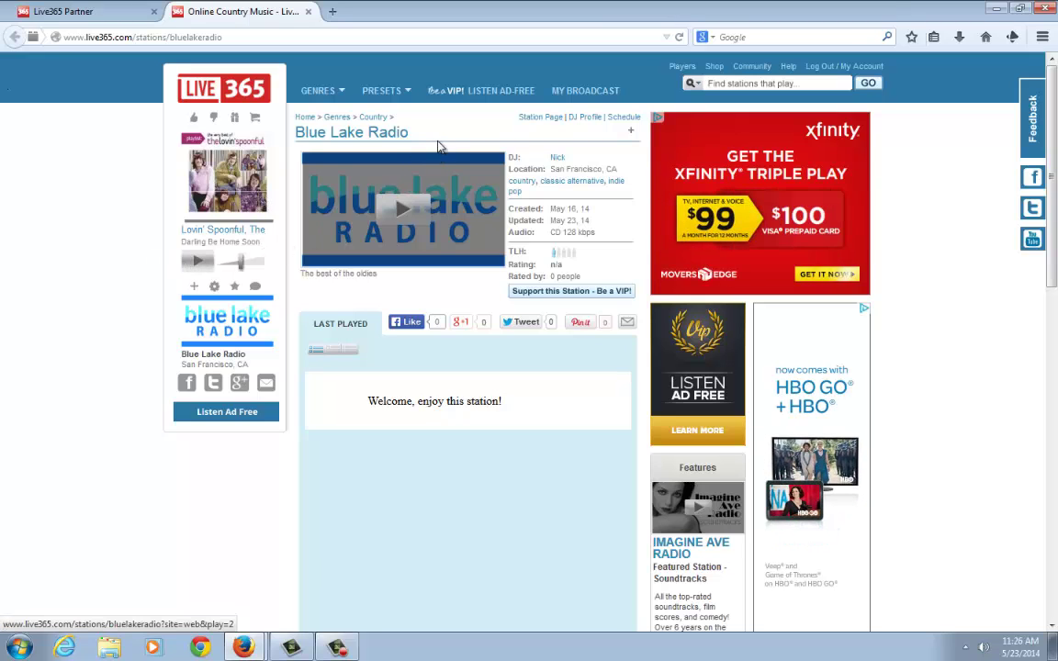
pyautogui.scroll(-3, 463, 376)
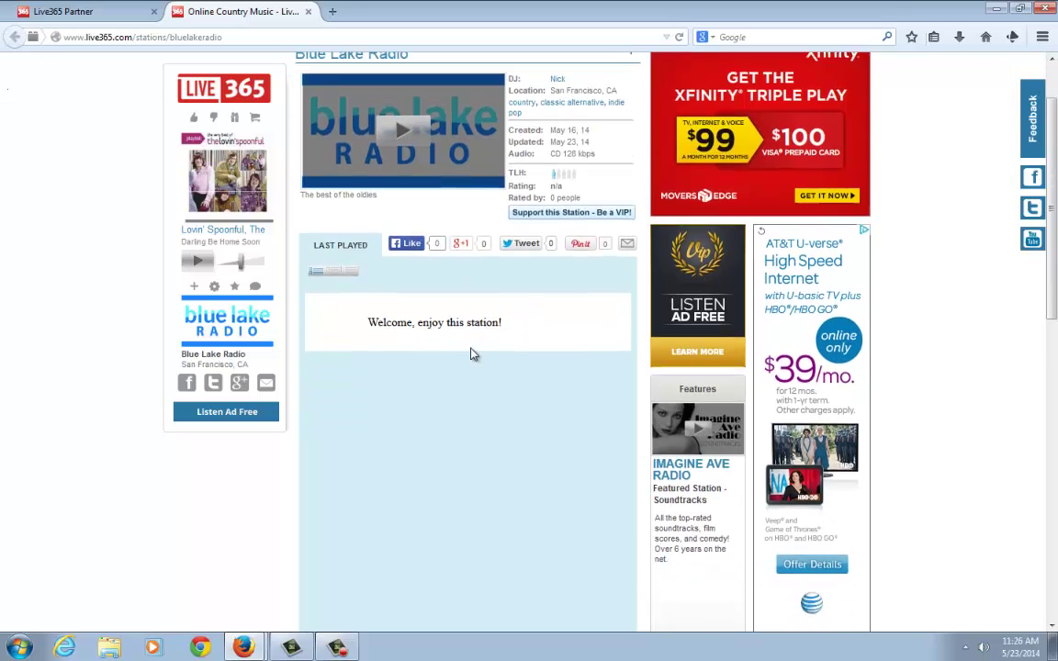
pyautogui.scroll(-4, 437, 326)
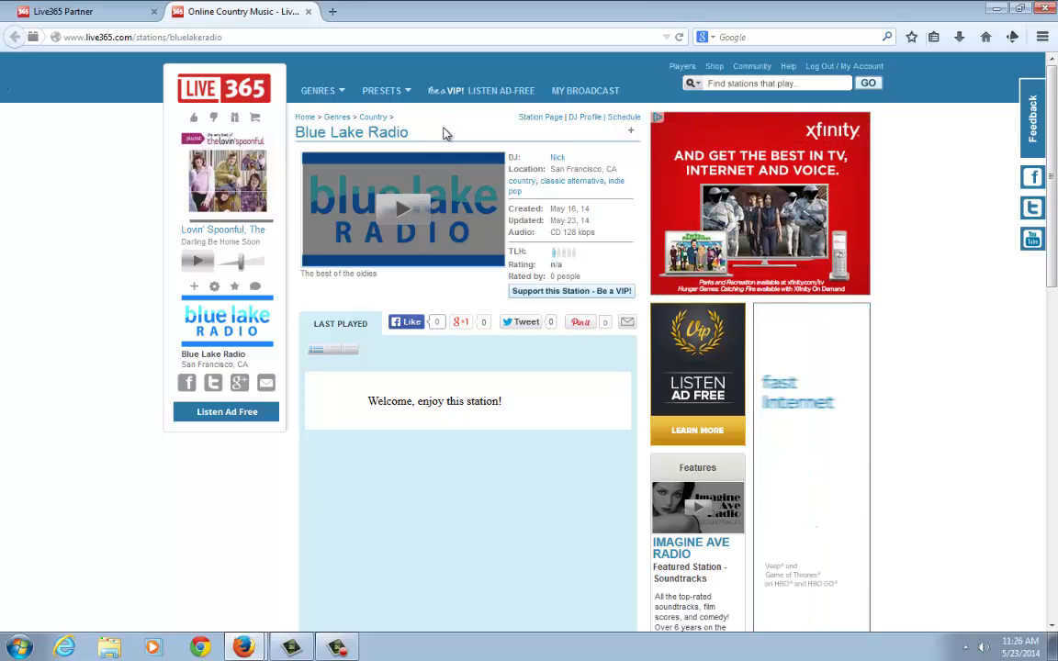
pyautogui.click(114, 18)
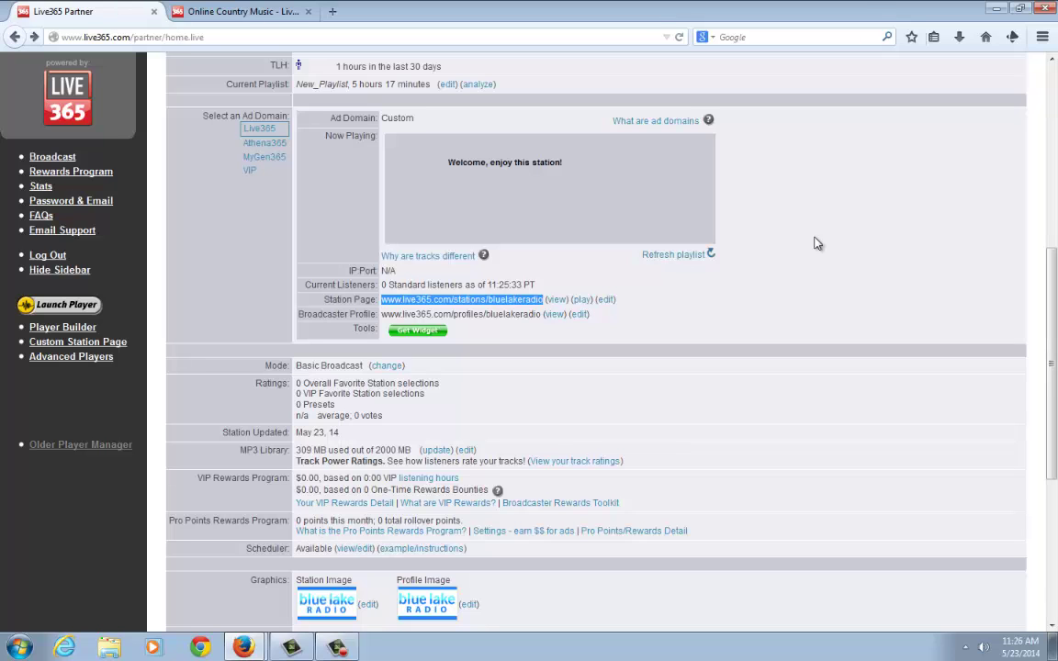
pyautogui.scroll(8, 857, 307)
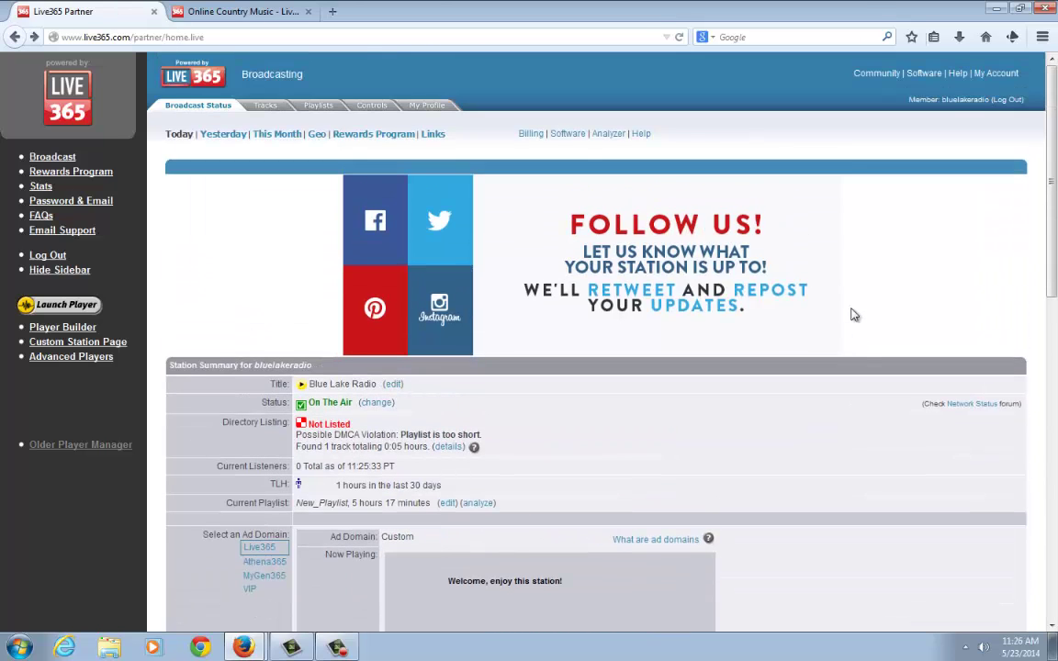